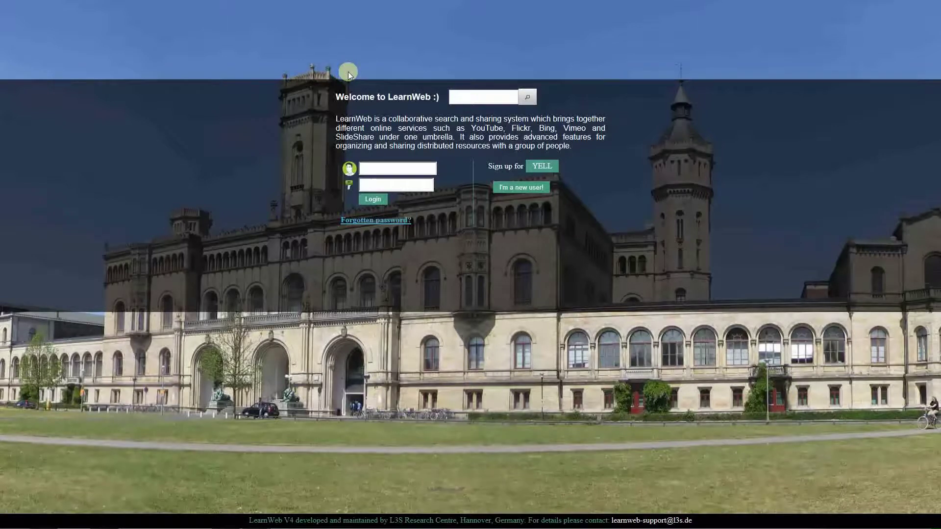
Step: From the login page, open the 'I'm a new user!' registration form
{"action": "left_click", "coordinate": [386, 186]}
{"action": "left_click", "coordinate": [523, 189]}
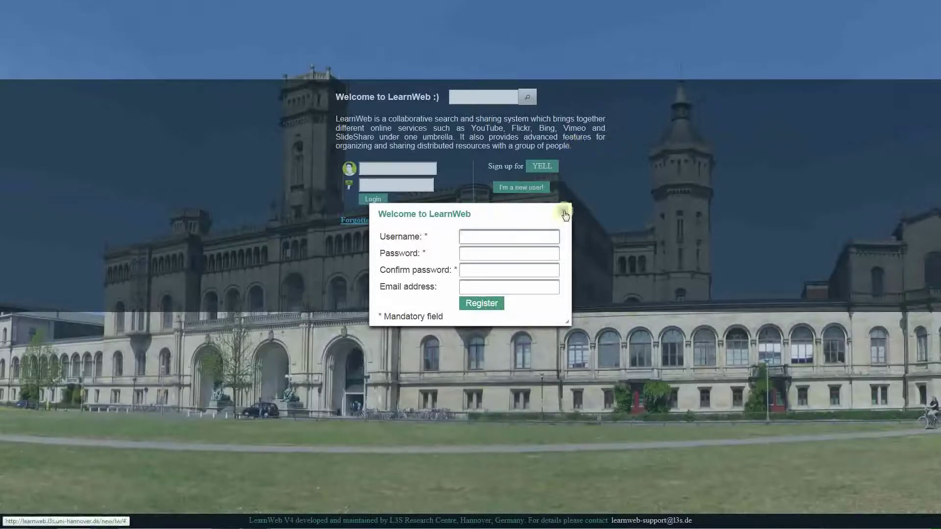
Step: Close the registration form and log in with the existing account's username
{"action": "left_click", "coordinate": [563, 211]}
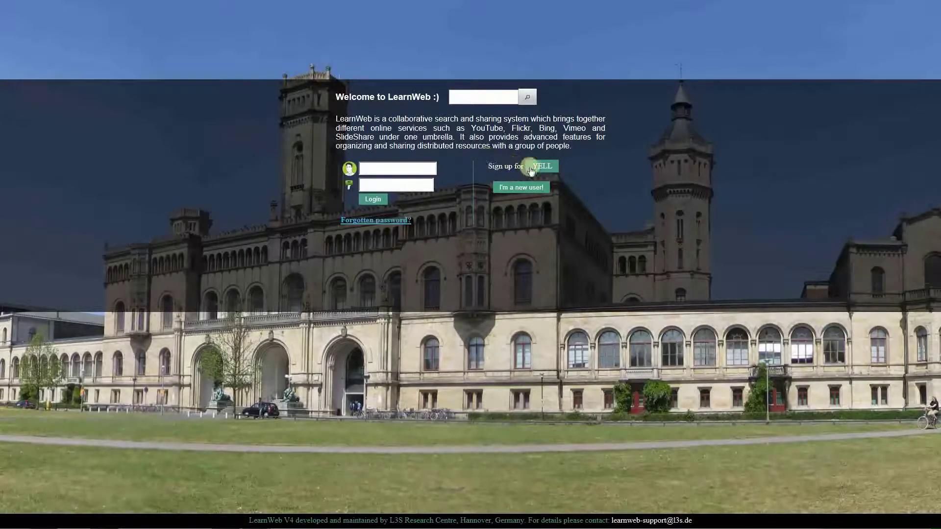
{"action": "left_click", "coordinate": [396, 173]}
{"action": "type", "text": "frank"}
{"action": "type", "text": "iz11"}
{"action": "left_click", "coordinate": [373, 199]}
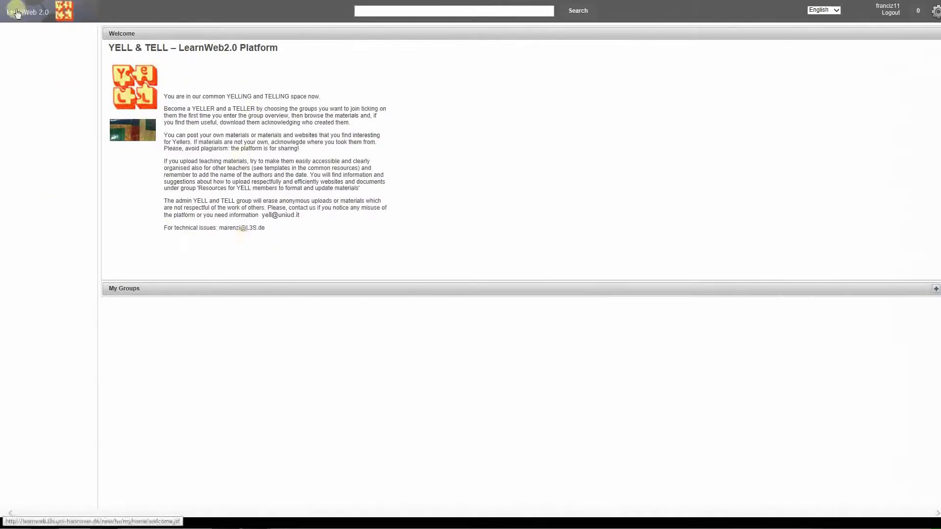
Step: Go to My Groups via the gear menu to see other groups and the Create group form
{"action": "left_click", "coordinate": [39, 20]}
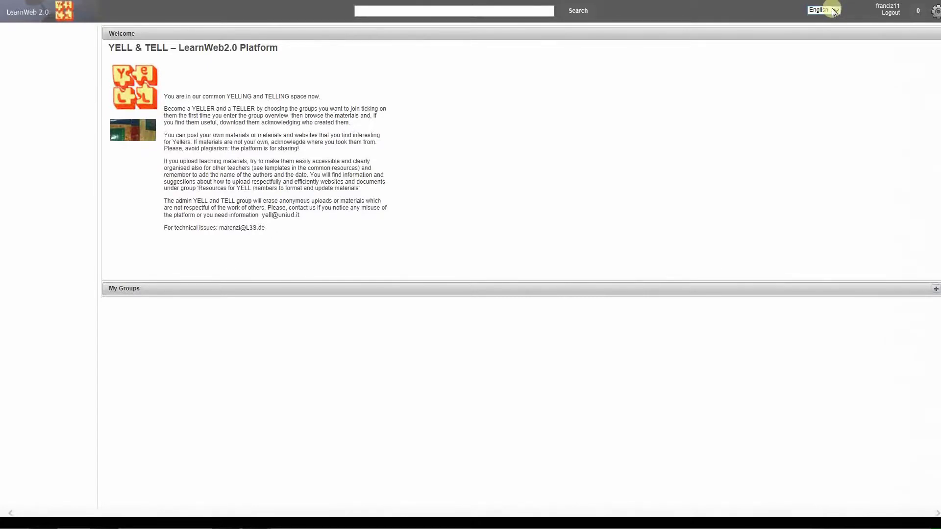
{"action": "mouse_move", "coordinate": [937, 17]}
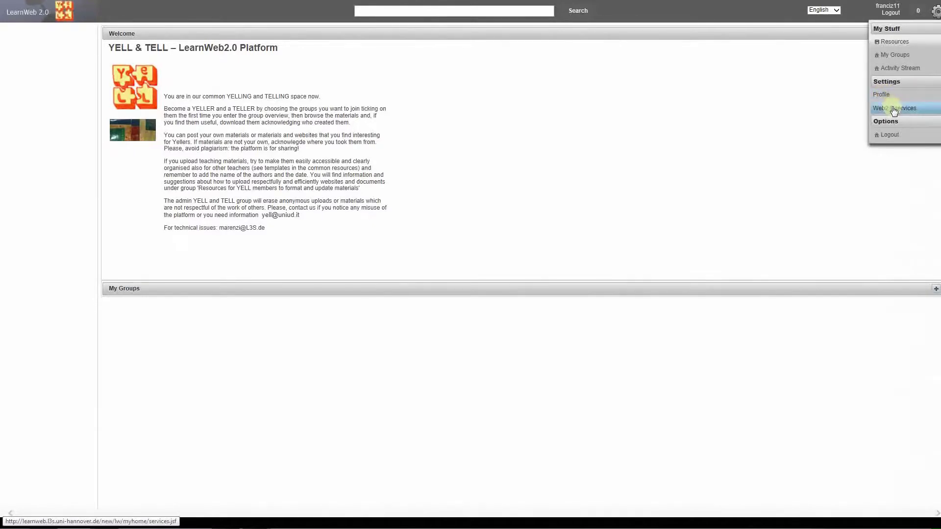
{"action": "left_click", "coordinate": [900, 136]}
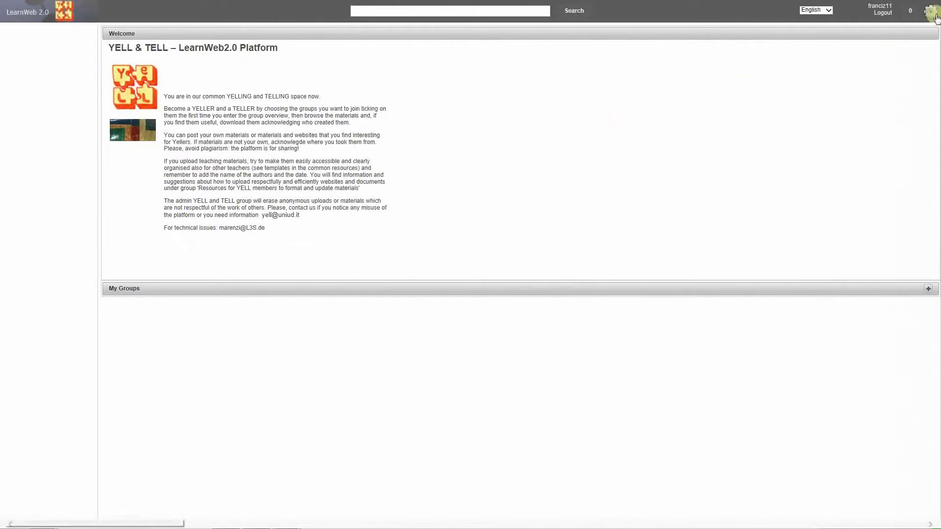
{"action": "left_click", "coordinate": [932, 13]}
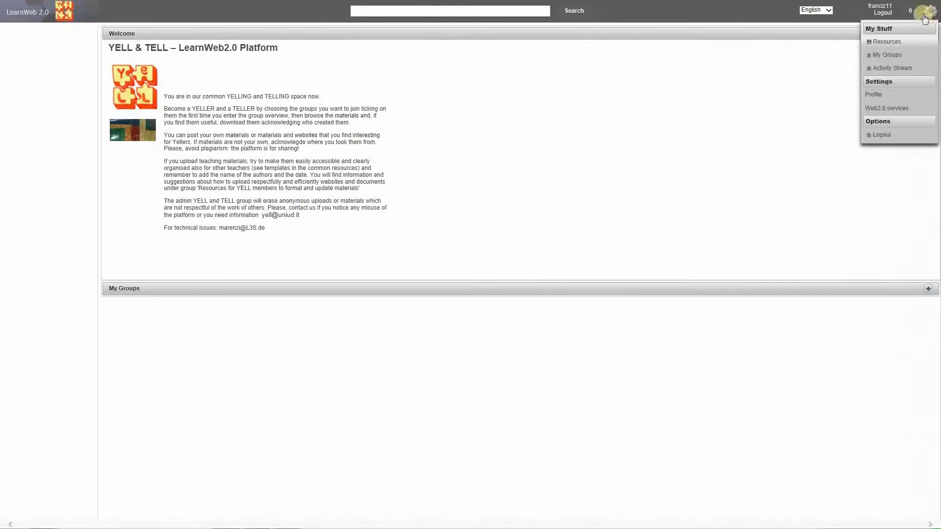
{"action": "left_click", "coordinate": [879, 55]}
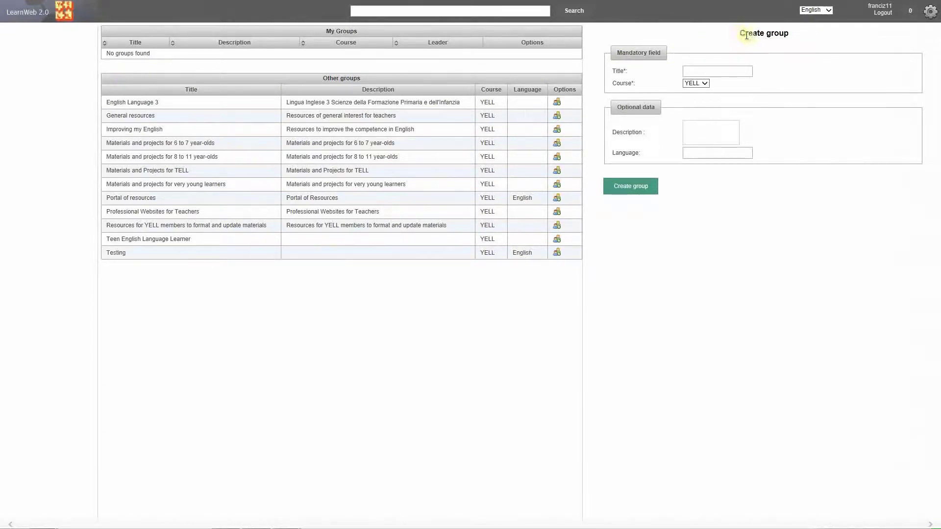
Step: Create a group titled 'Test' and open its Overview page from the sidebar
{"action": "left_click_drag", "start_coordinate": [739, 33], "coordinate": [789, 34]}
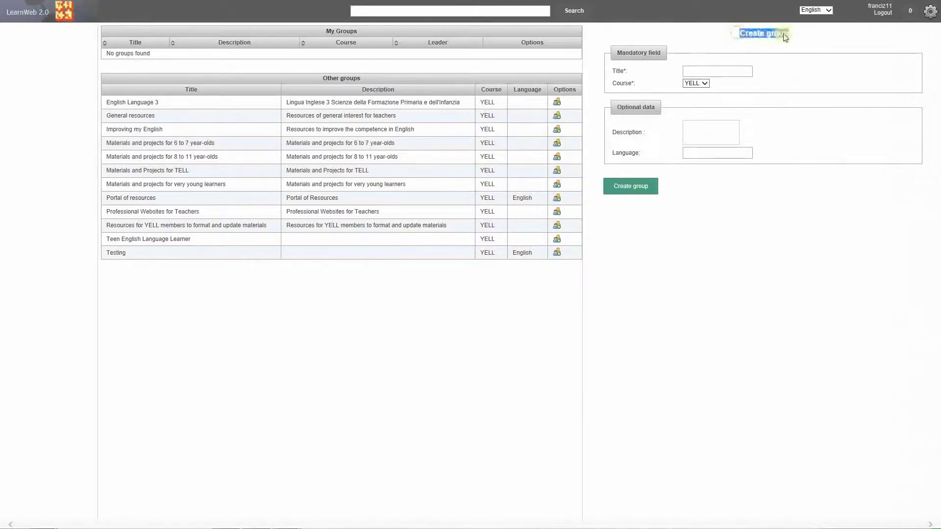
{"action": "left_click", "coordinate": [692, 70]}
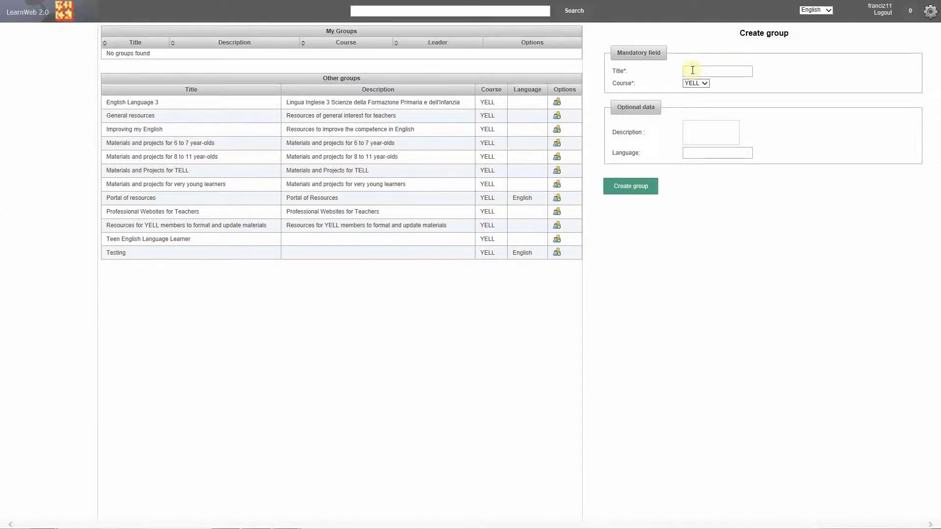
{"action": "type", "text": "Test"}
{"action": "left_click", "coordinate": [697, 153]}
{"action": "left_click", "coordinate": [639, 190]}
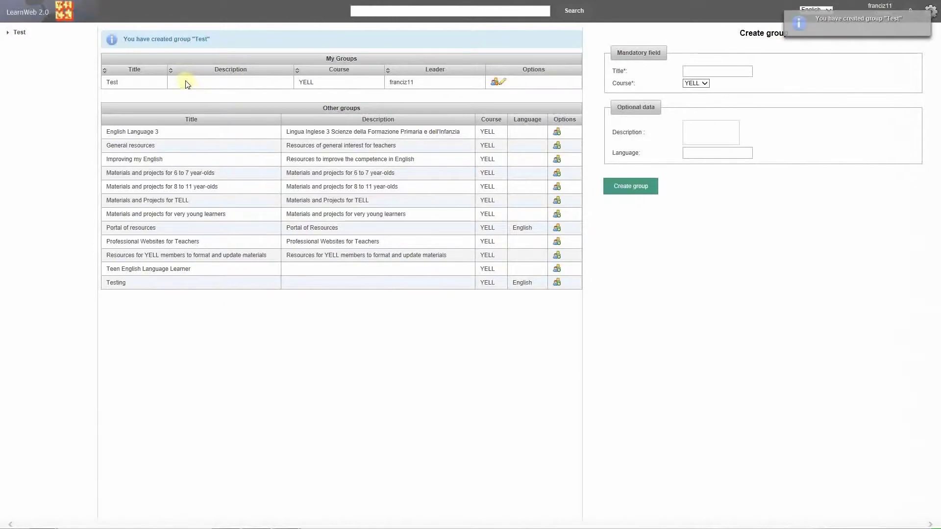
{"action": "left_click", "coordinate": [23, 35]}
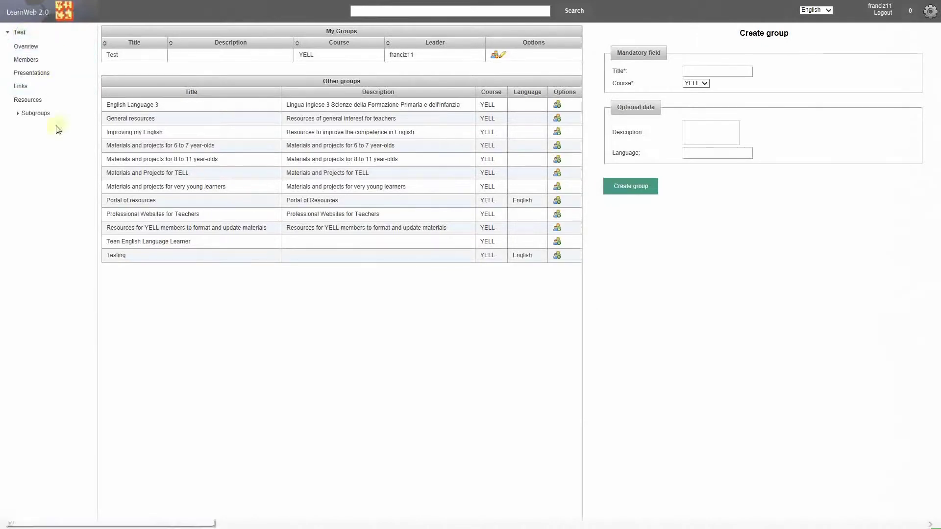
{"action": "left_click", "coordinate": [40, 52]}
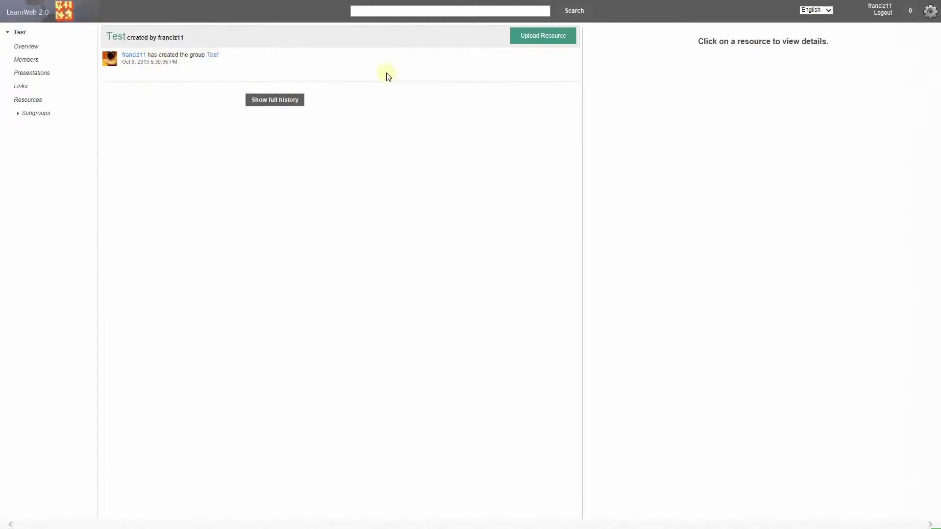
Step: Browse the Test group's Members, Presentations, Links, Resources and Subgroups pages
{"action": "left_click", "coordinate": [34, 62]}
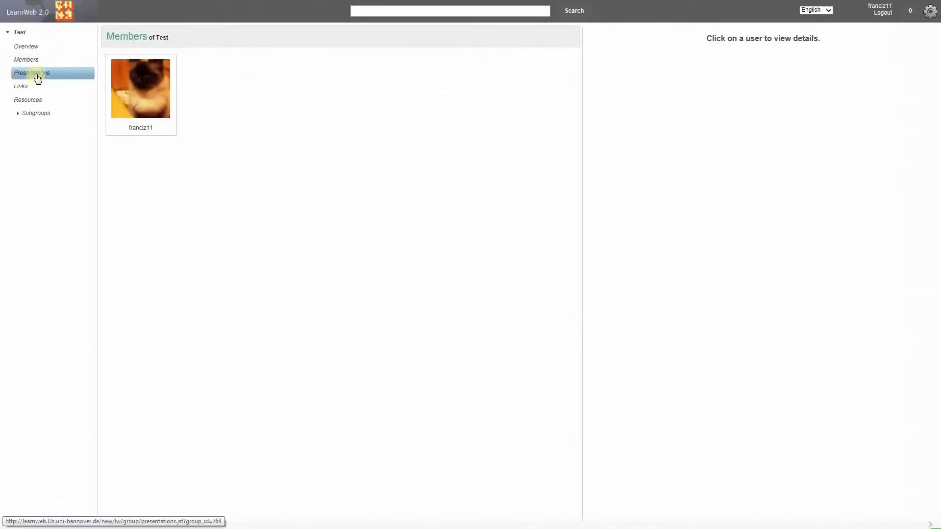
{"action": "left_click", "coordinate": [38, 77]}
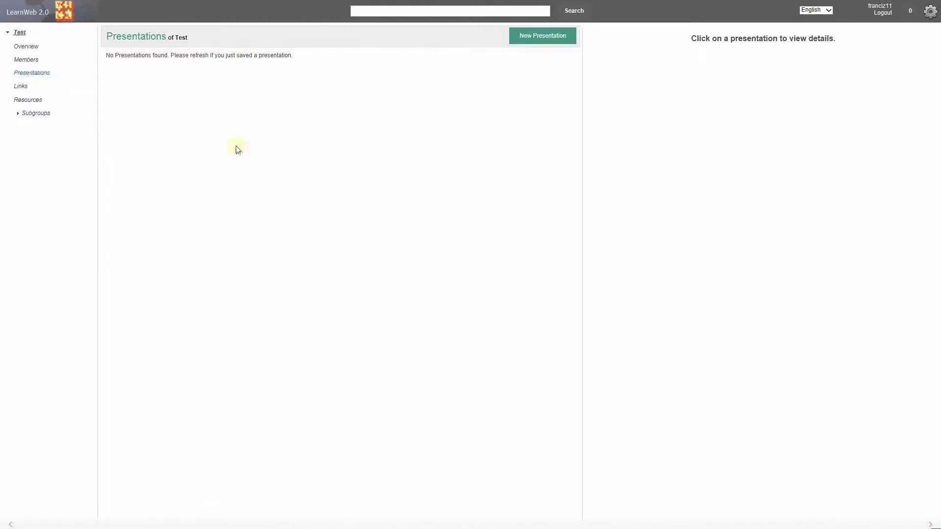
{"action": "left_click", "coordinate": [29, 91]}
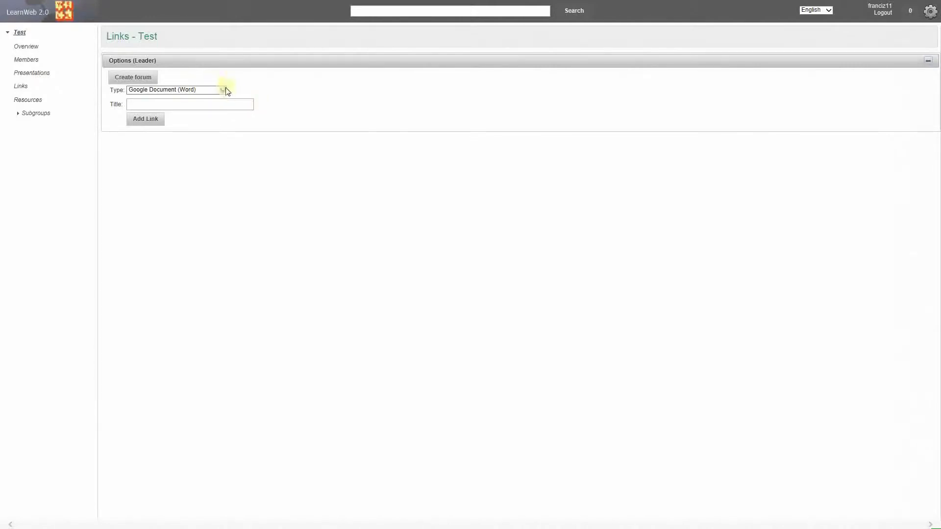
{"action": "left_click", "coordinate": [208, 91]}
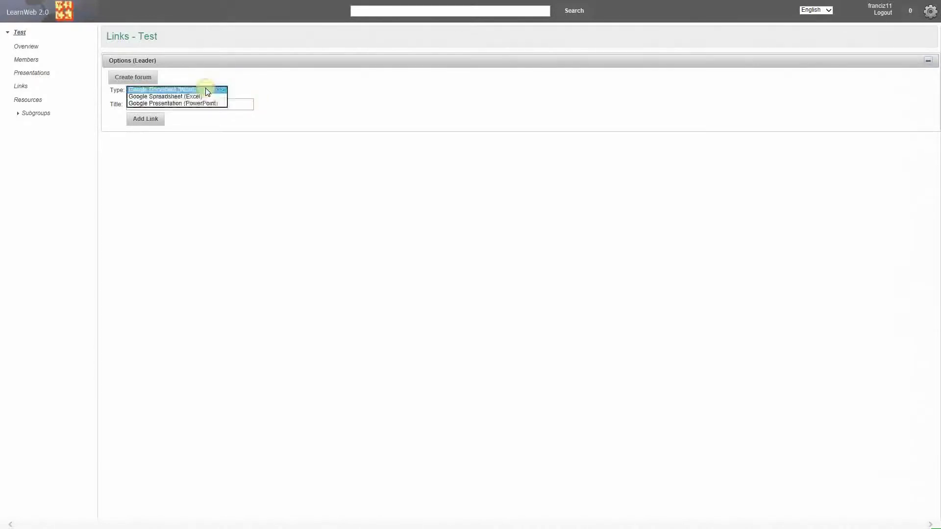
{"action": "left_click", "coordinate": [237, 170]}
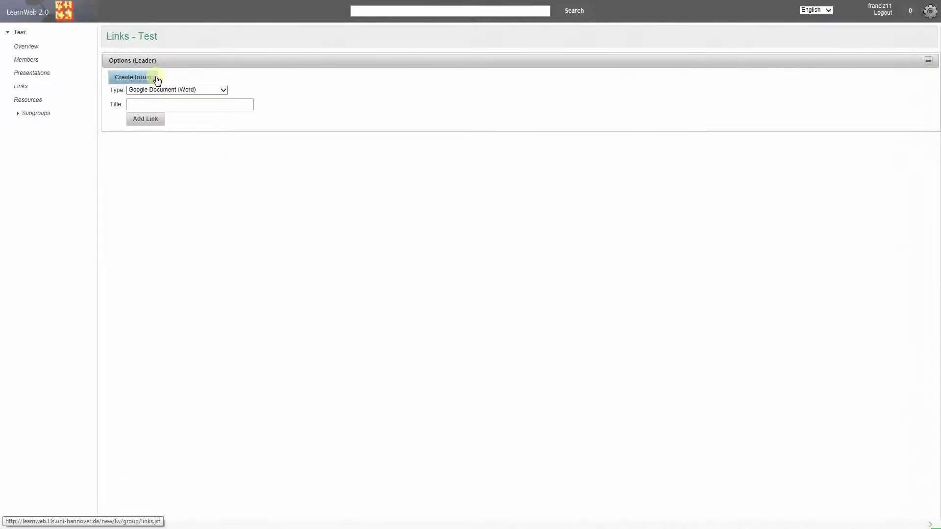
{"action": "left_click", "coordinate": [42, 105]}
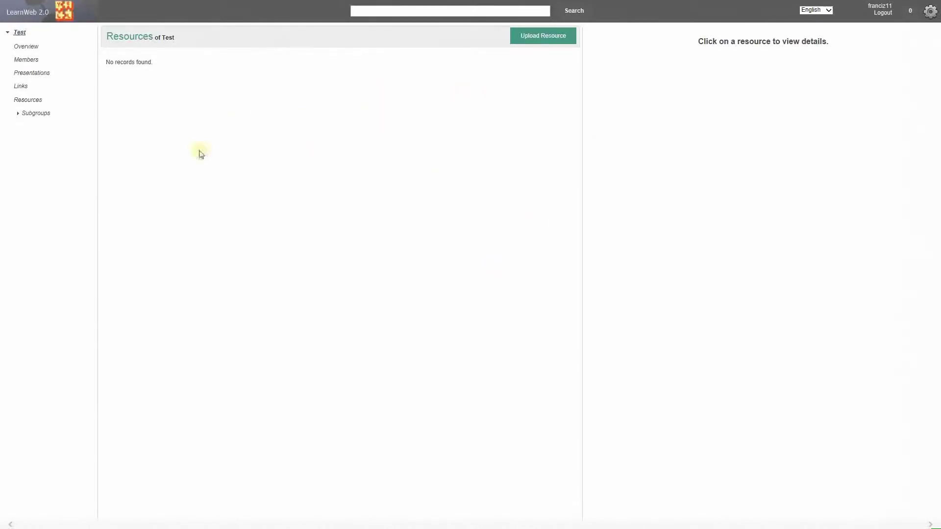
{"action": "left_click", "coordinate": [37, 114]}
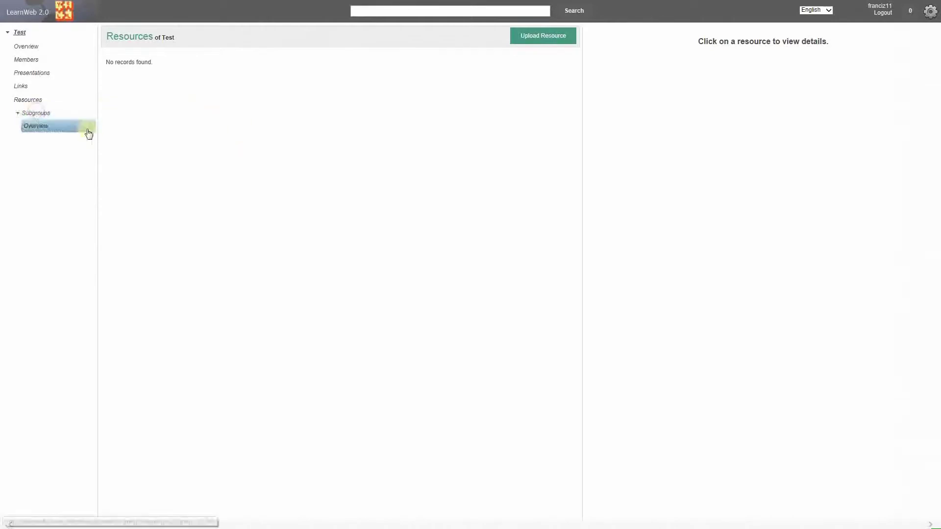
{"action": "left_click", "coordinate": [61, 133]}
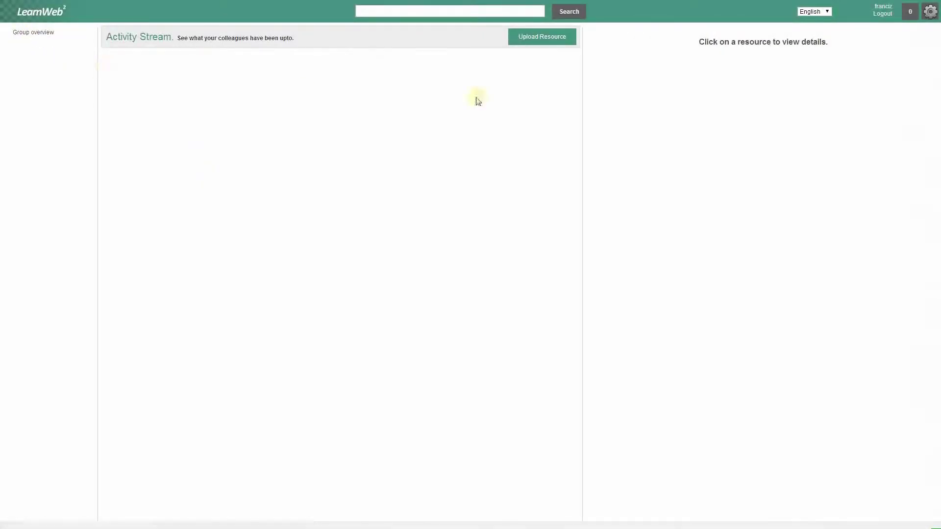
Step: From My Groups, join the Barcelona group and then leave it again
{"action": "left_click", "coordinate": [931, 17]}
{"action": "left_click", "coordinate": [890, 61]}
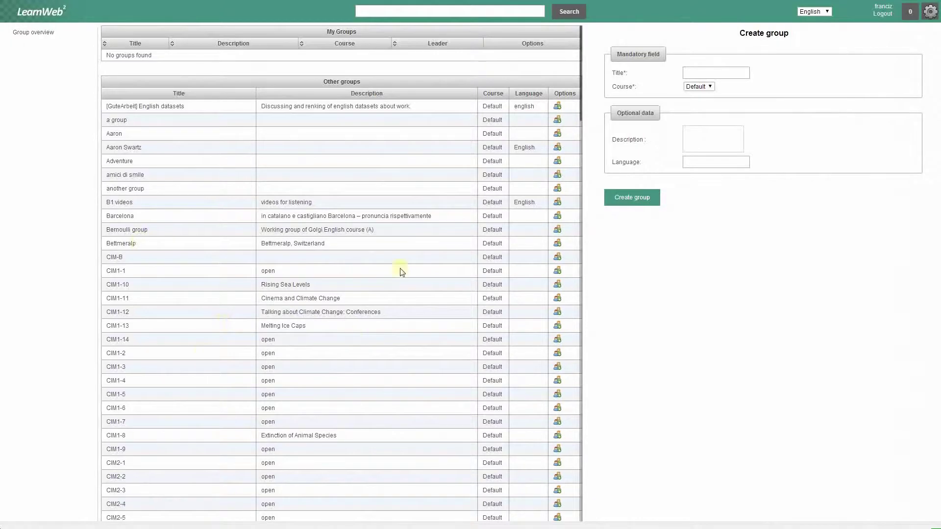
{"action": "scroll", "coordinate": [397, 155], "scroll_direction": "down", "scroll_amount": 10}
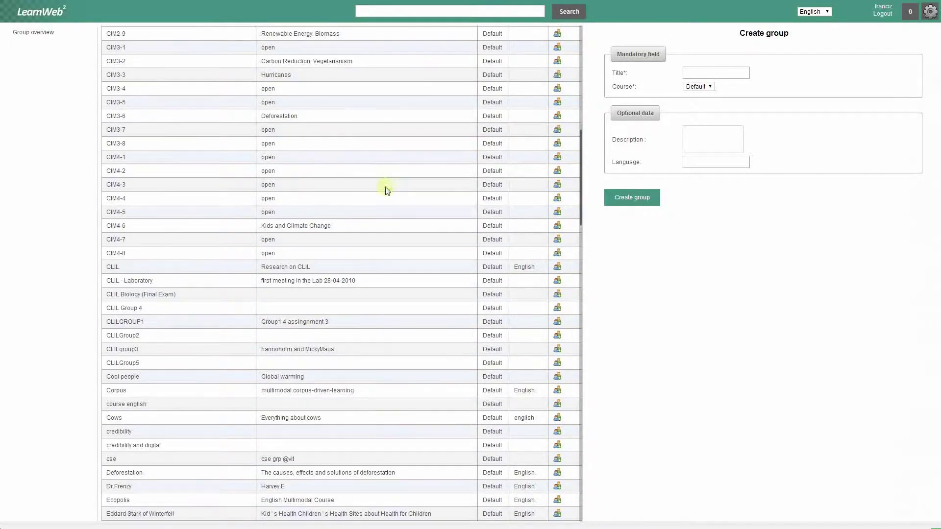
{"action": "scroll", "coordinate": [387, 190], "scroll_direction": "up", "scroll_amount": 10}
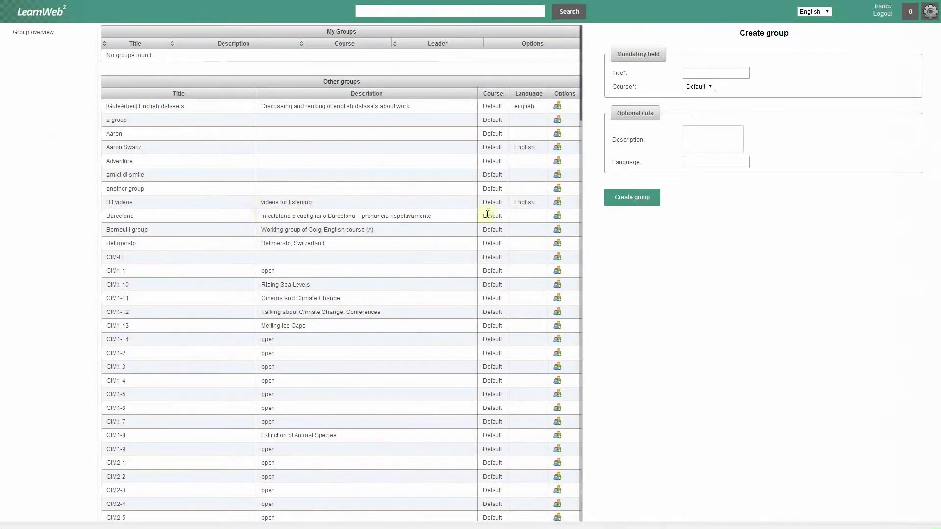
{"action": "left_click", "coordinate": [558, 217]}
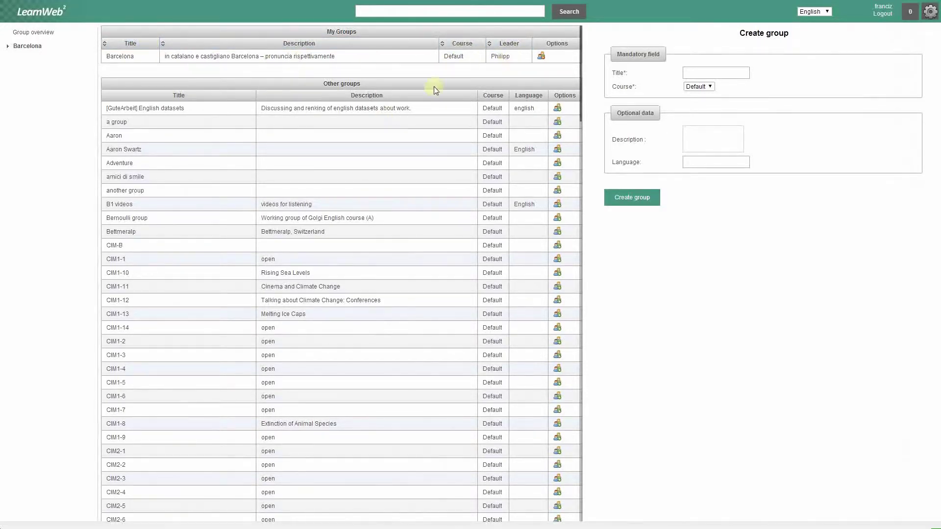
{"action": "left_click", "coordinate": [542, 58]}
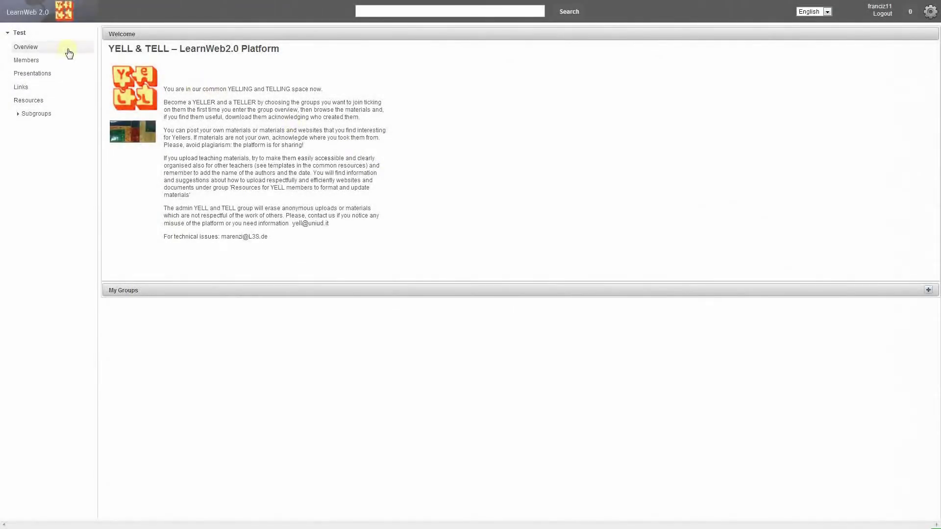
Step: Open the upload-resource form in the Test group's Resources
{"action": "left_click", "coordinate": [28, 99]}
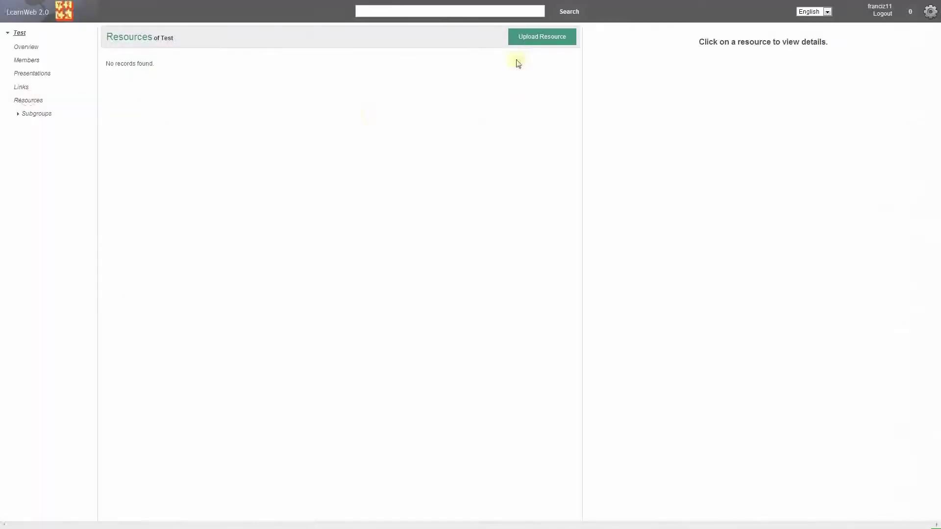
{"action": "left_click", "coordinate": [527, 43]}
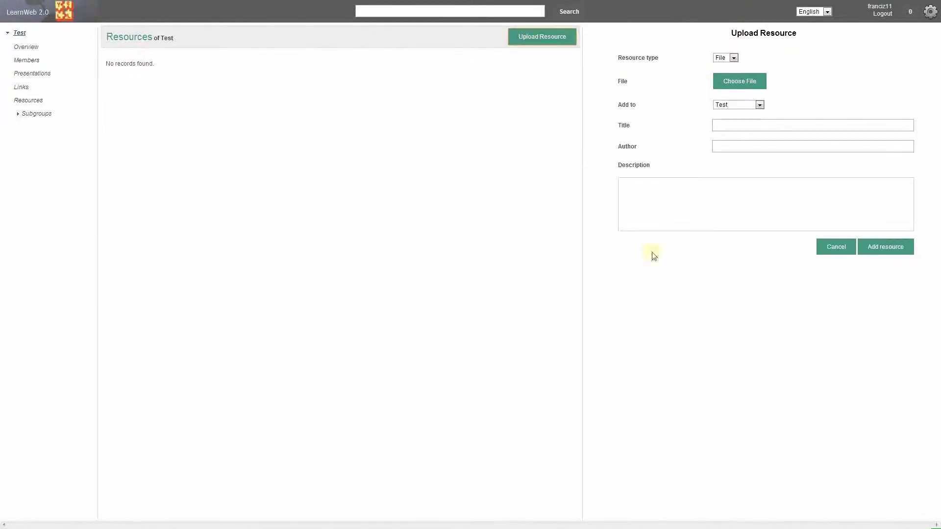
{"action": "left_click", "coordinate": [732, 58]}
Step: Select image file '1' for upload and begin filling in the author field
{"action": "left_click", "coordinate": [732, 83]}
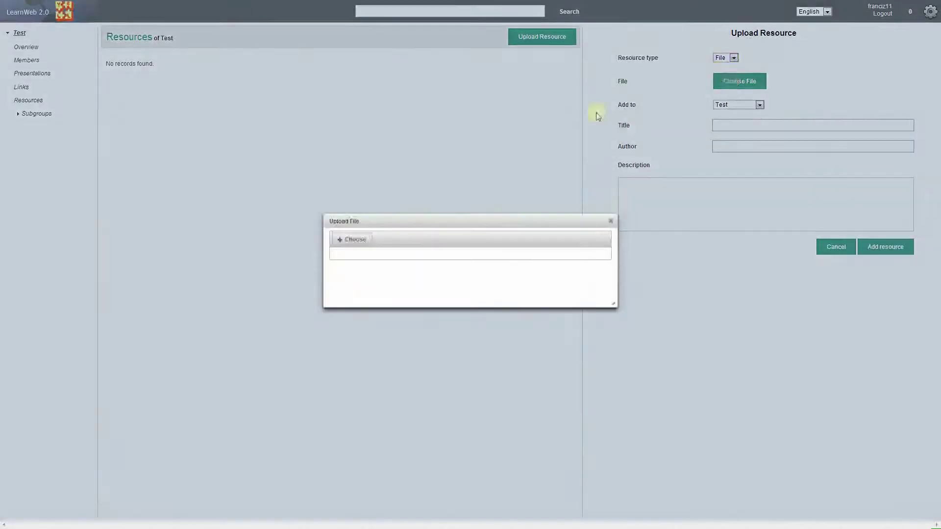
{"action": "left_click", "coordinate": [355, 243]}
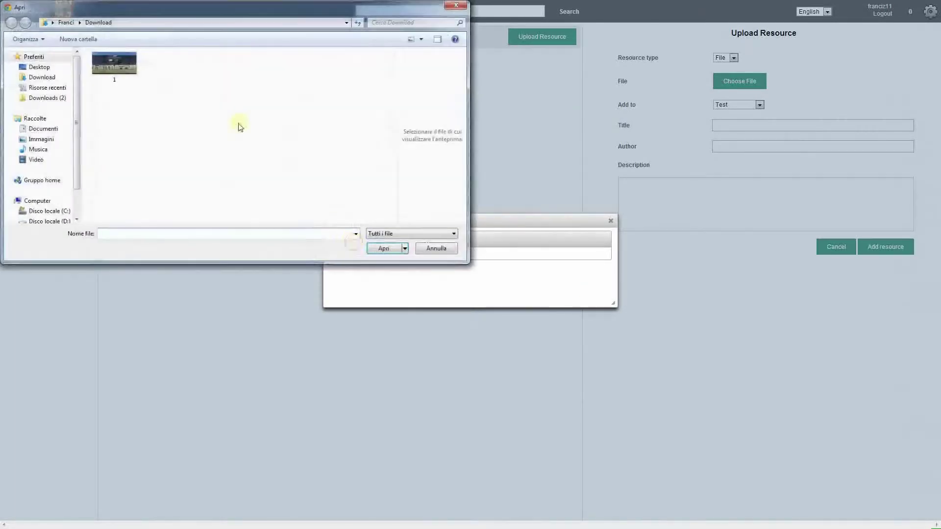
{"action": "left_click", "coordinate": [130, 79]}
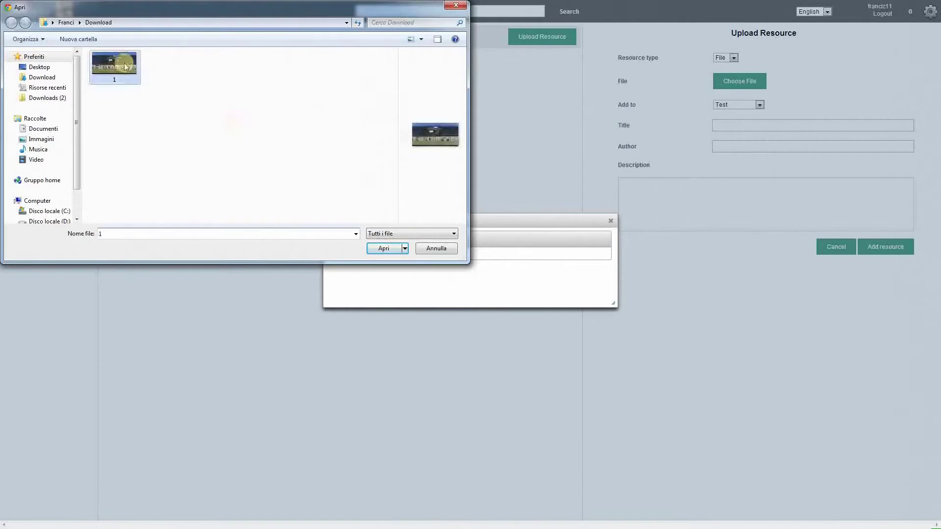
{"action": "left_click", "coordinate": [378, 251]}
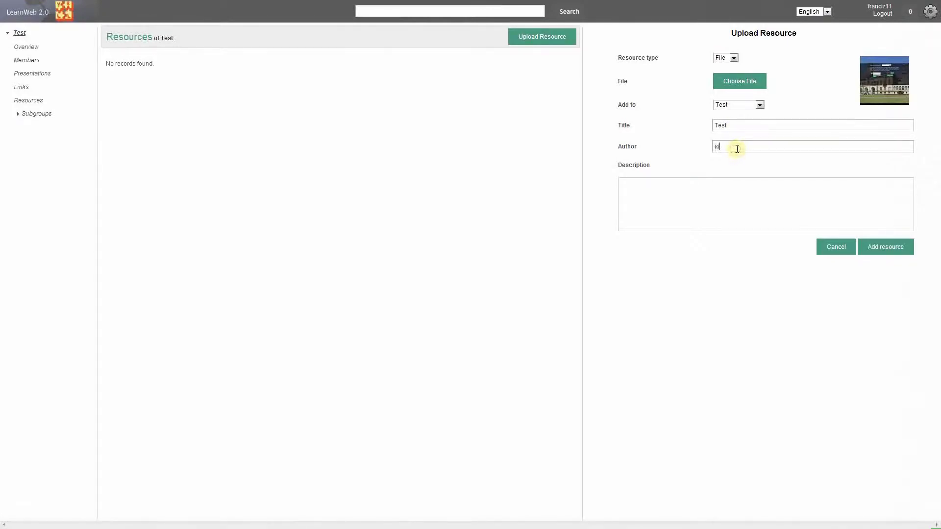
{"action": "type", "text": "F"}
Step: Add the Test picture, tag it LearnWeb2.0, comment 'Nice picture', and start another upload
{"action": "left_click", "coordinate": [898, 247]}
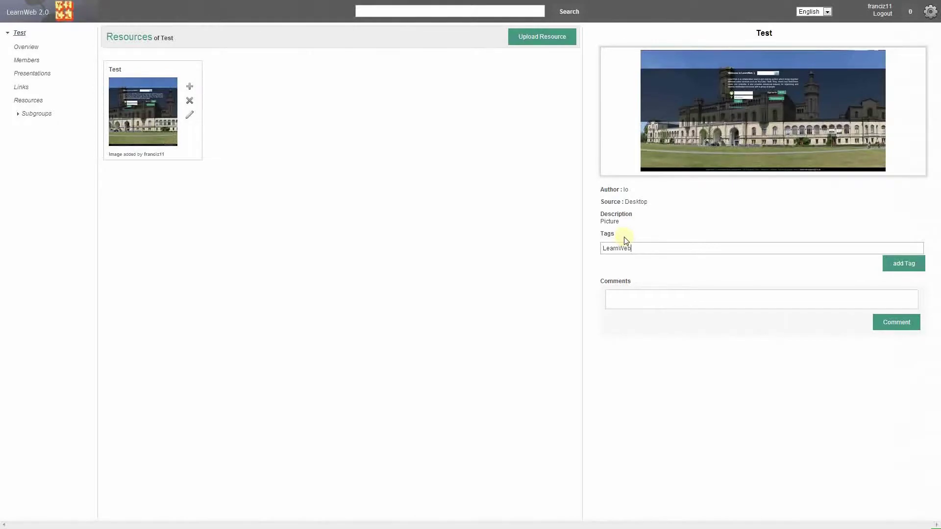
{"action": "left_click", "coordinate": [900, 265]}
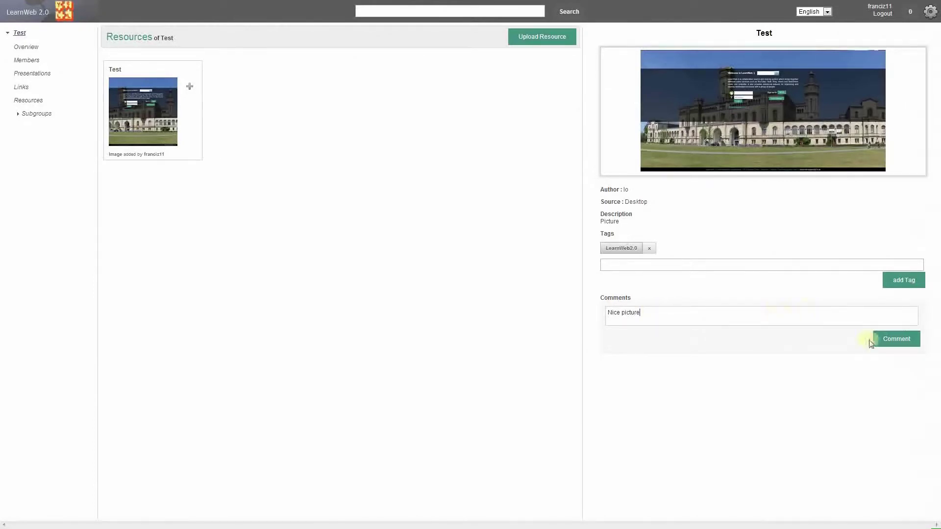
{"action": "left_click", "coordinate": [893, 342]}
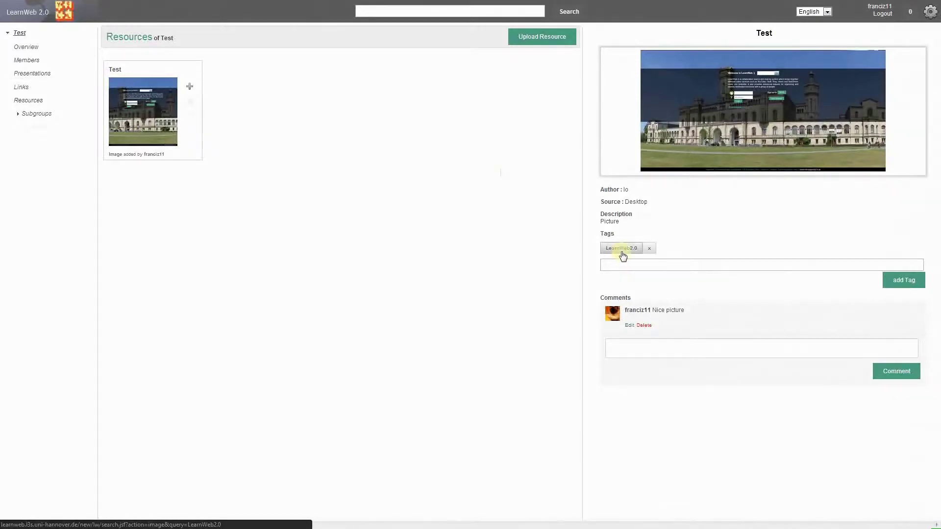
{"action": "left_click", "coordinate": [527, 43]}
{"action": "left_click", "coordinate": [734, 59]}
Step: Add the pasted YouTube link 'LearnWeb2.0 ECTEL 2013 Demonstration' as a URL resource
{"action": "left_click", "coordinate": [727, 72]}
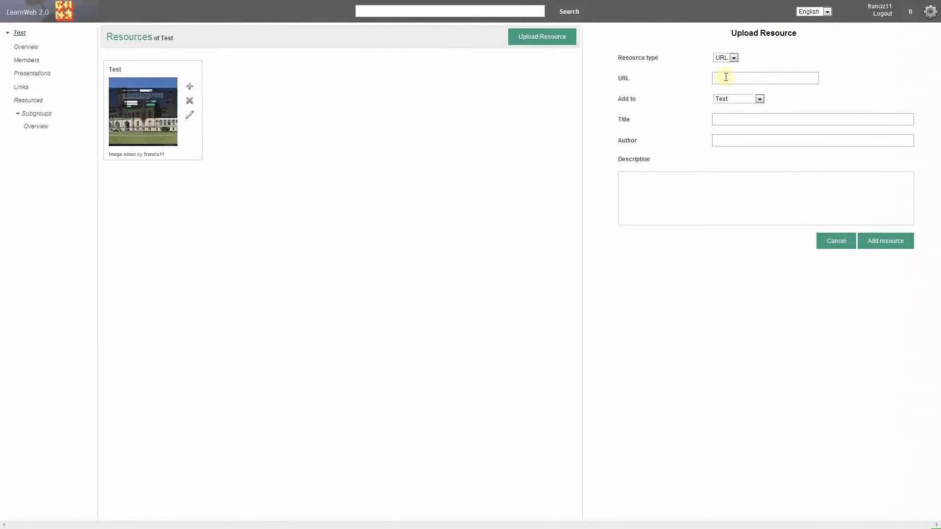
{"action": "right_click", "coordinate": [726, 77]}
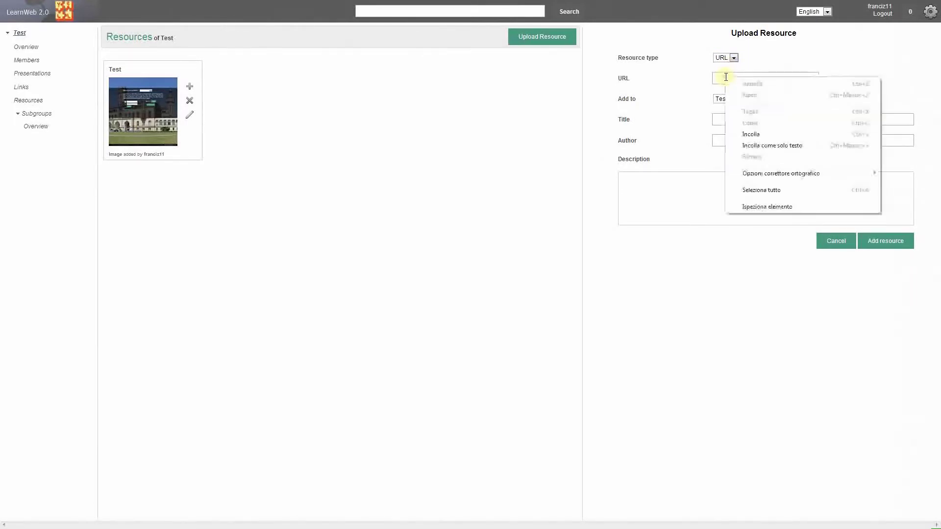
{"action": "left_click", "coordinate": [753, 139]}
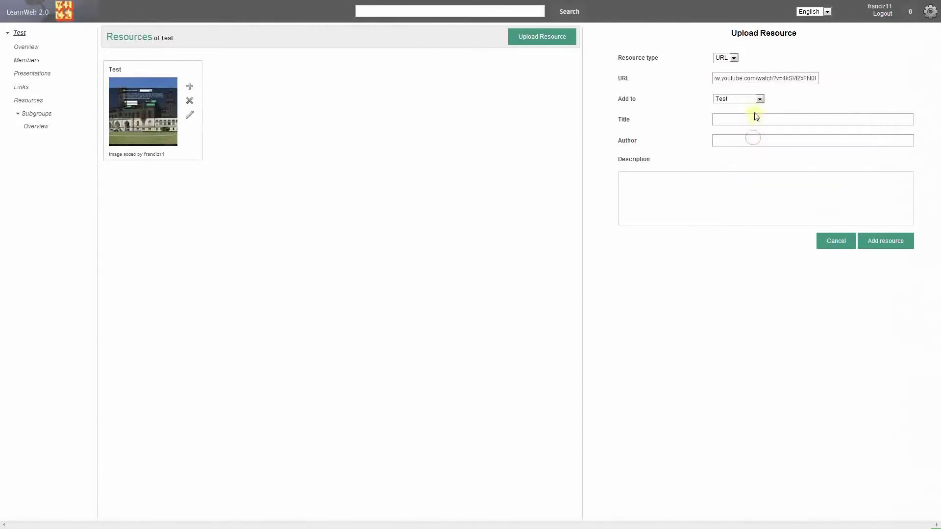
{"action": "left_click", "coordinate": [759, 141]}
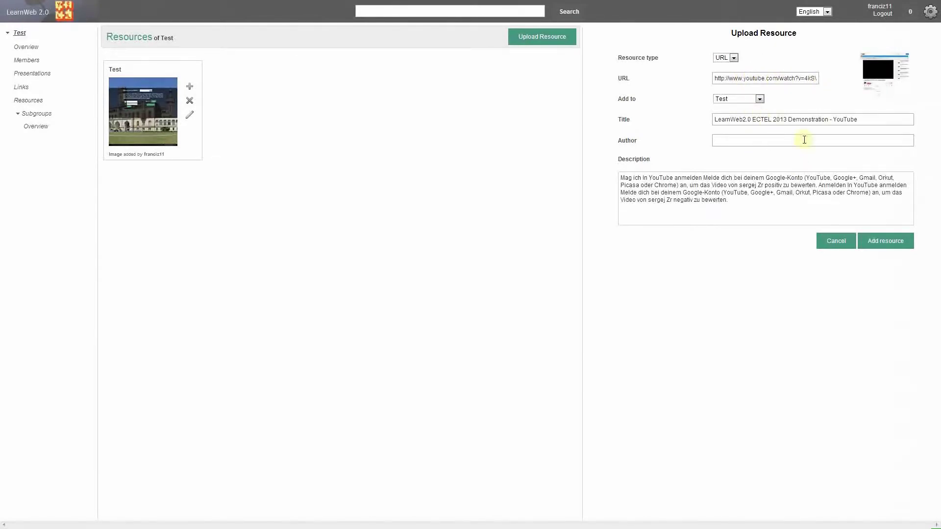
{"action": "left_click_drag", "start_coordinate": [876, 120], "coordinate": [739, 120]}
{"action": "left_click_drag", "start_coordinate": [769, 189], "coordinate": [727, 199]}
{"action": "left_click", "coordinate": [728, 198]}
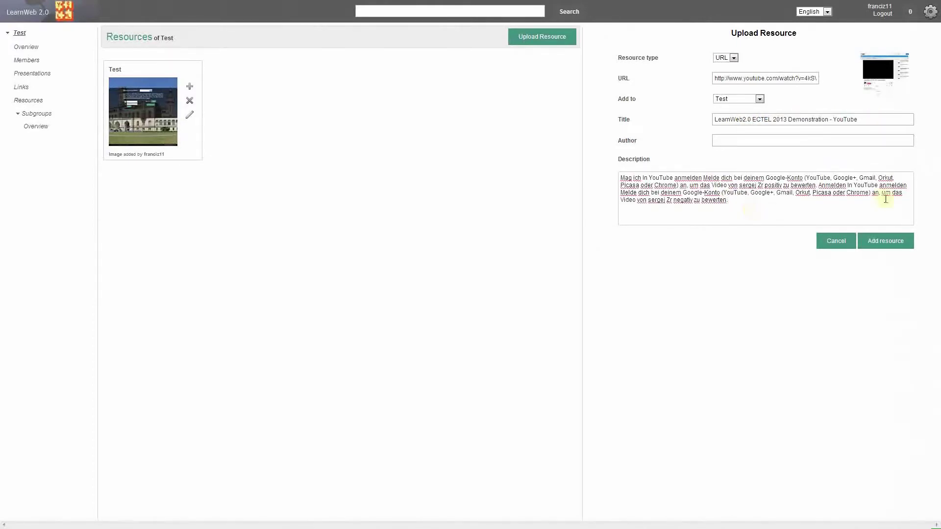
{"action": "left_click", "coordinate": [891, 249]}
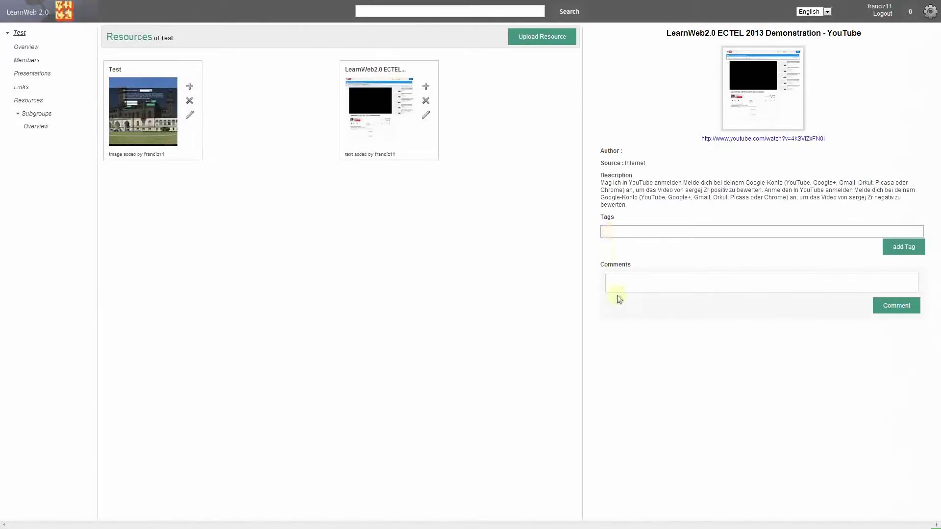
{"action": "left_click", "coordinate": [524, 208]}
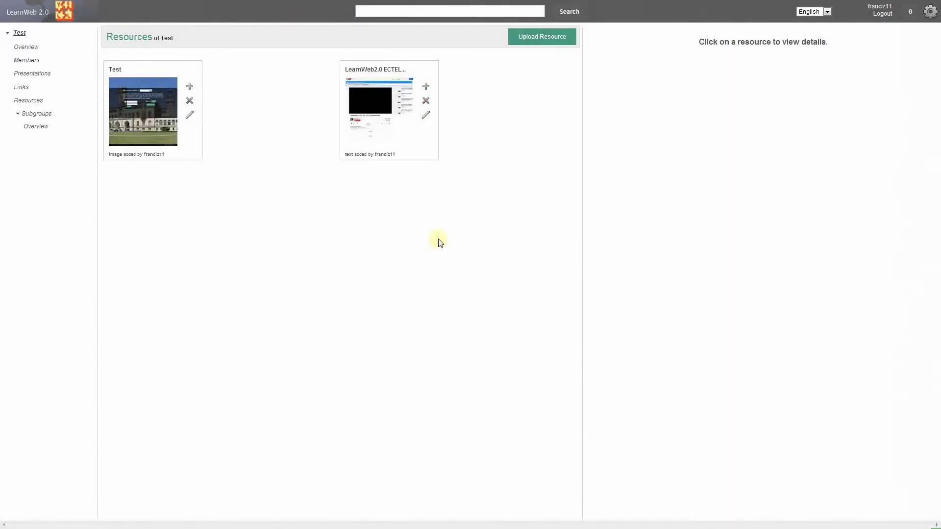
Step: Search LearnWeb for 'english'
{"action": "left_click", "coordinate": [378, 14]}
{"action": "type", "text": "engl"}
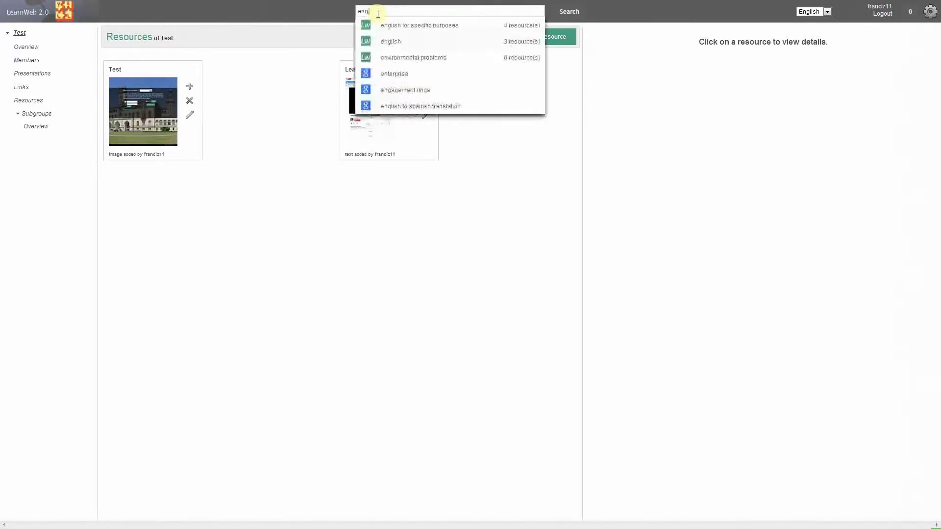
{"action": "type", "text": "ish"}
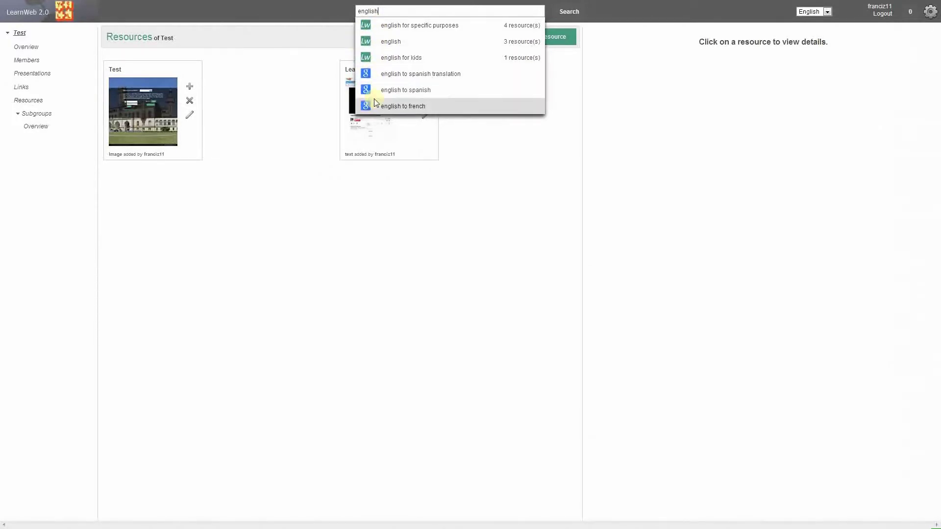
{"action": "left_click", "coordinate": [392, 45]}
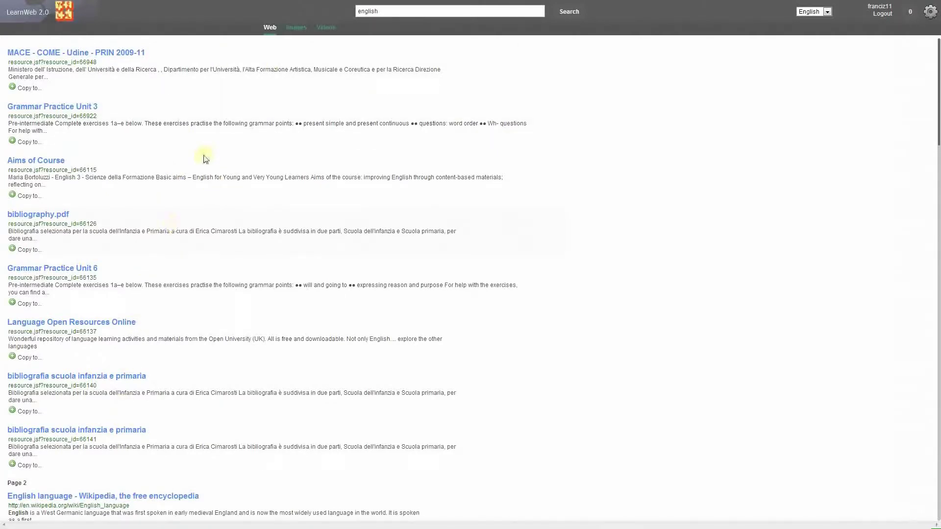
Step: Copy the 'Aims of Course' result into the Test group and return to the welcome page
{"action": "left_click", "coordinate": [32, 199]}
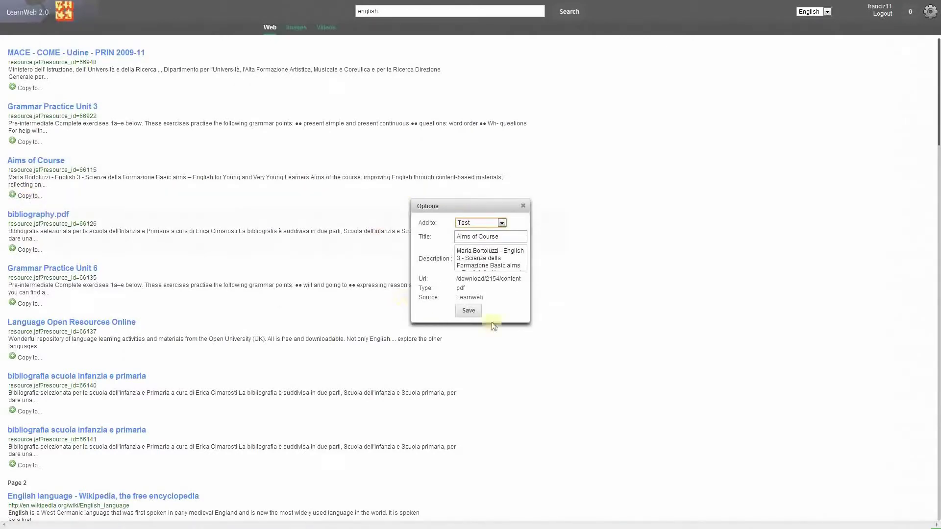
{"action": "left_click", "coordinate": [502, 223]}
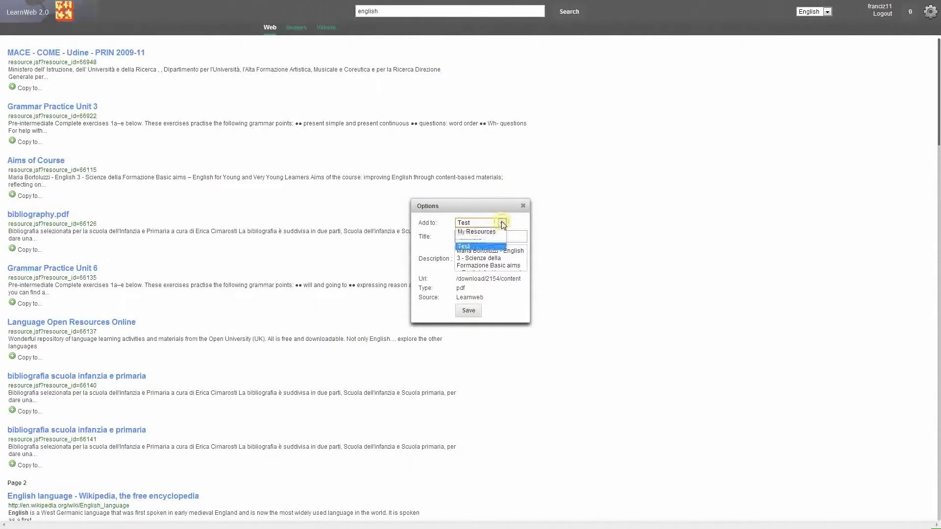
{"action": "left_click", "coordinate": [483, 247]}
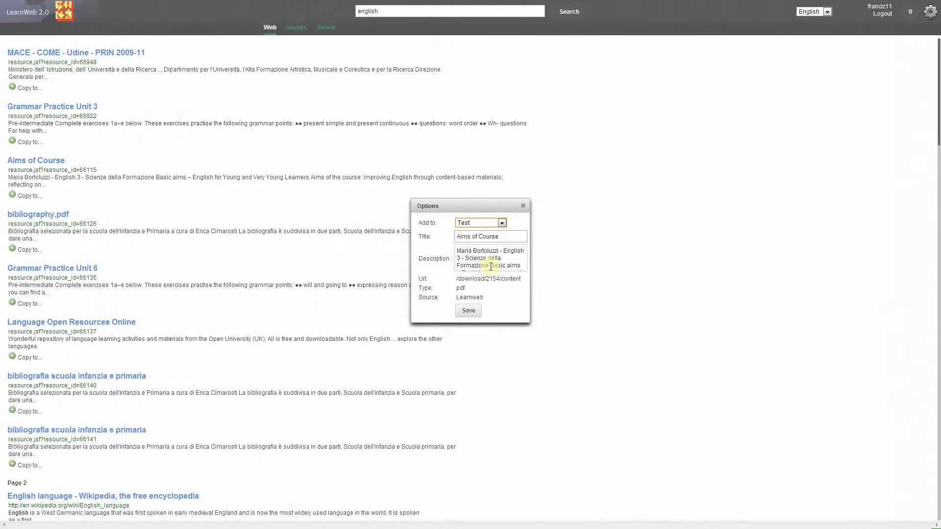
{"action": "left_click", "coordinate": [476, 312]}
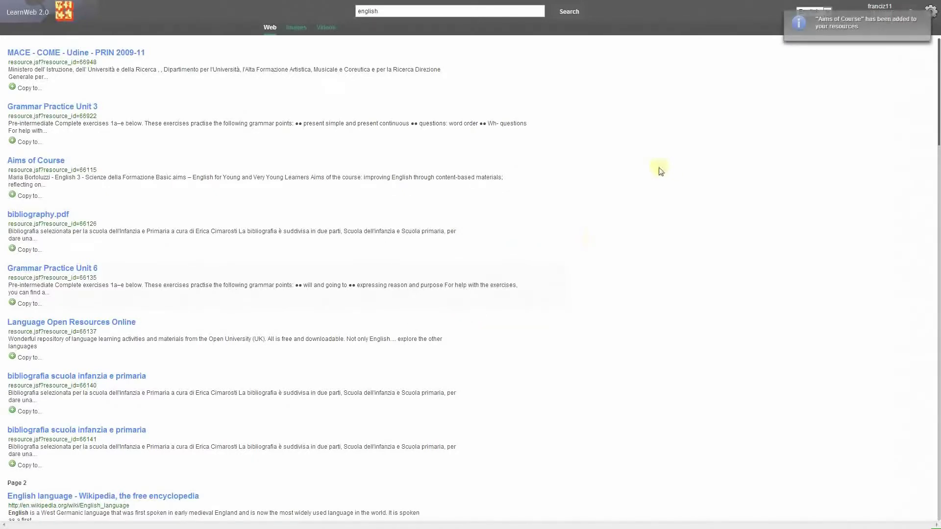
{"action": "left_click", "coordinate": [30, 13]}
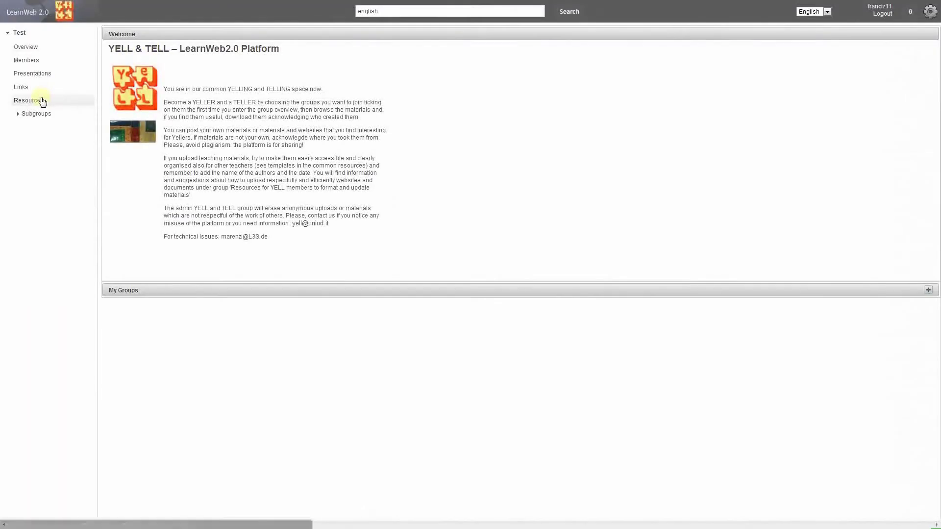
Step: Start a new Test group presentation from its resources using the Single Slide Layout
{"action": "left_click", "coordinate": [43, 101]}
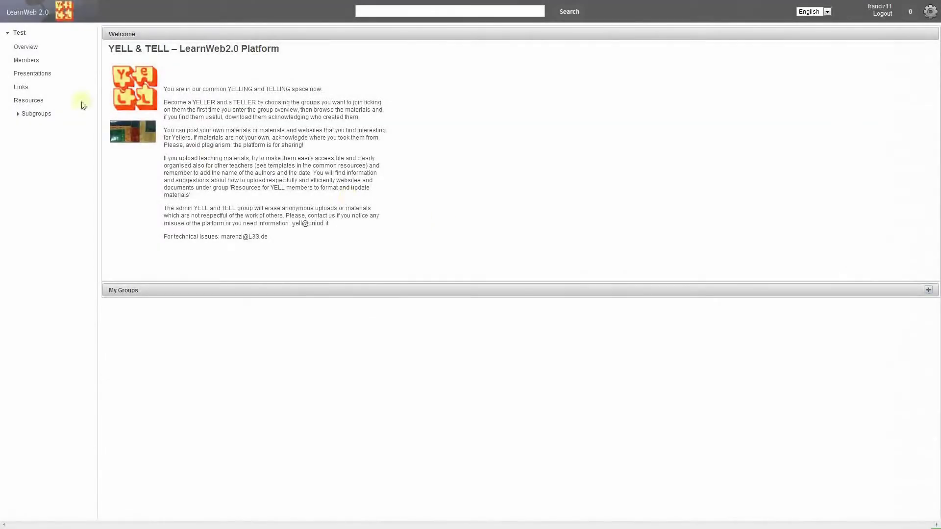
{"action": "left_click", "coordinate": [49, 74]}
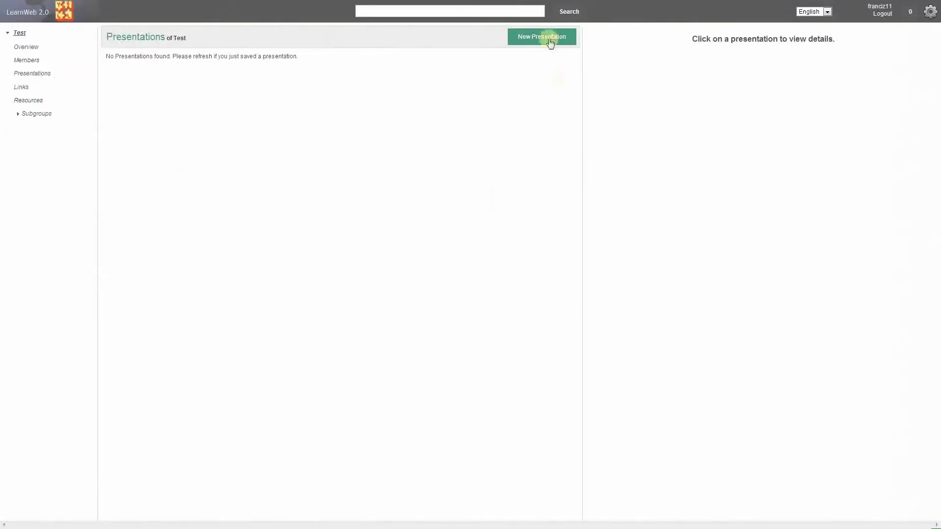
{"action": "left_click", "coordinate": [549, 42]}
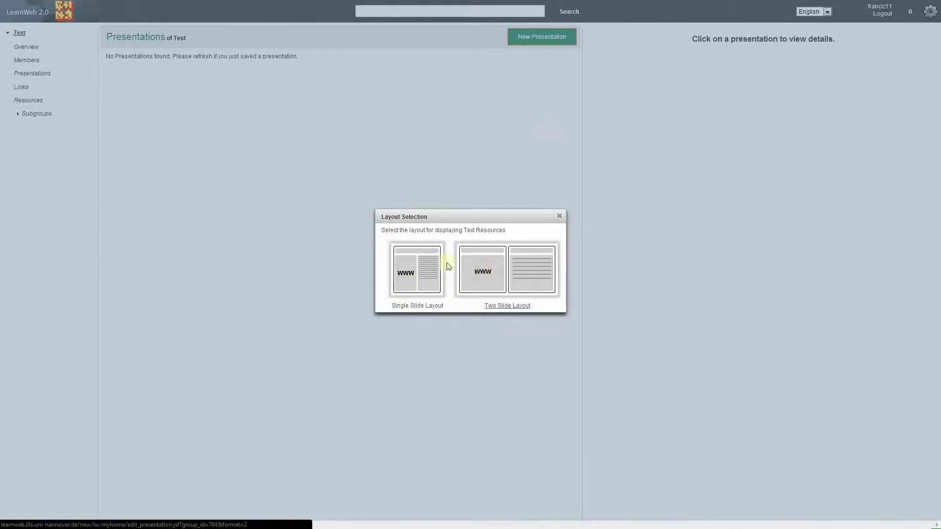
{"action": "left_click", "coordinate": [415, 264]}
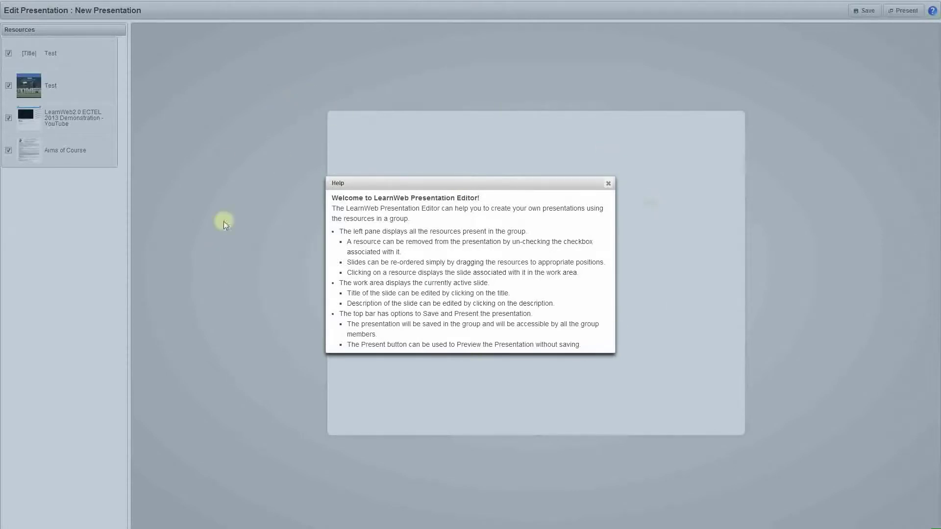
Step: Reorder slides to title, ECTEL 2013 video, Aims of Course, then the Test picture
{"action": "left_click", "coordinate": [609, 184]}
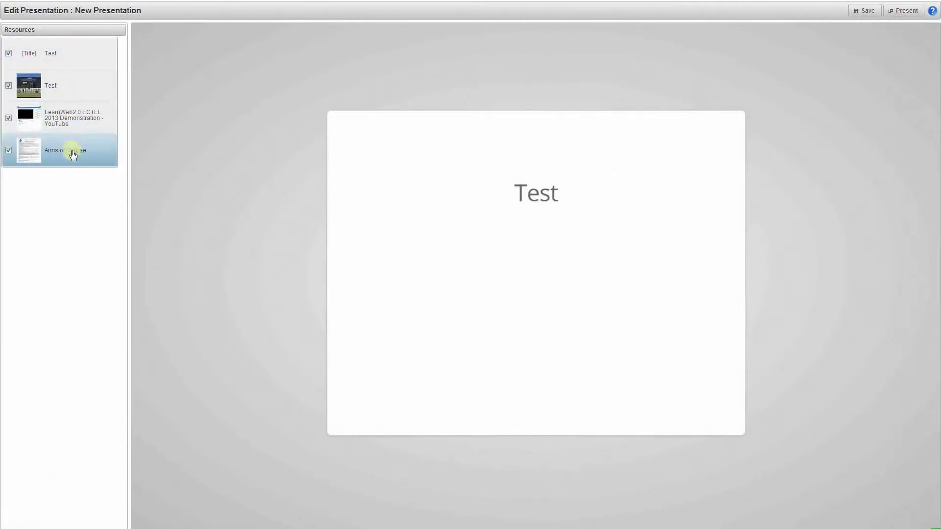
{"action": "left_click_drag", "start_coordinate": [72, 155], "coordinate": [72, 116]}
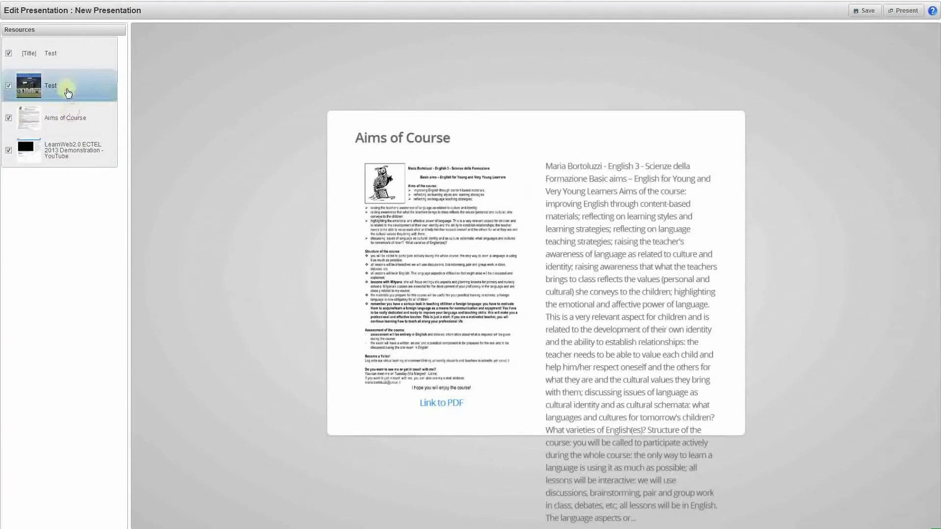
{"action": "mouse_move", "coordinate": [67, 86]}
{"action": "left_mouse_down"}
{"action": "mouse_move", "coordinate": [76, 156]}
{"action": "mouse_move", "coordinate": [78, 86]}
{"action": "left_mouse_up"}
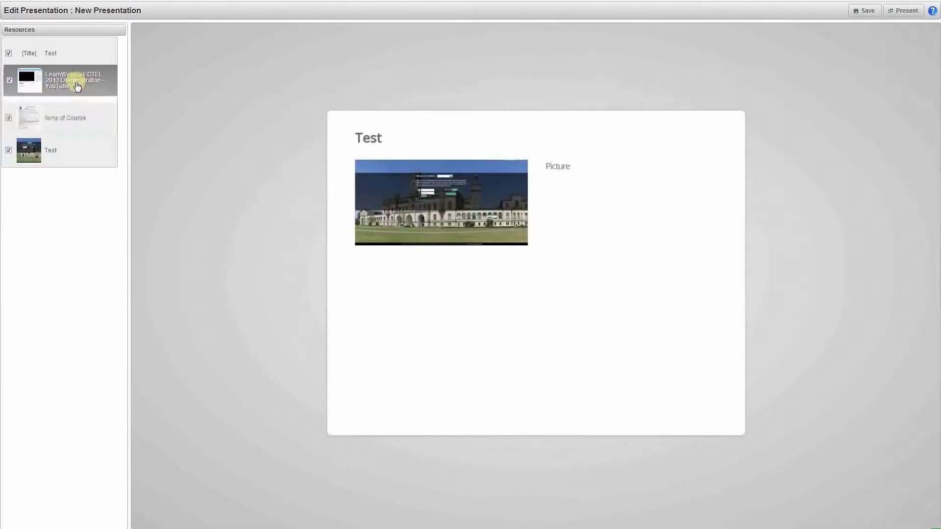
{"action": "left_click", "coordinate": [63, 56]}
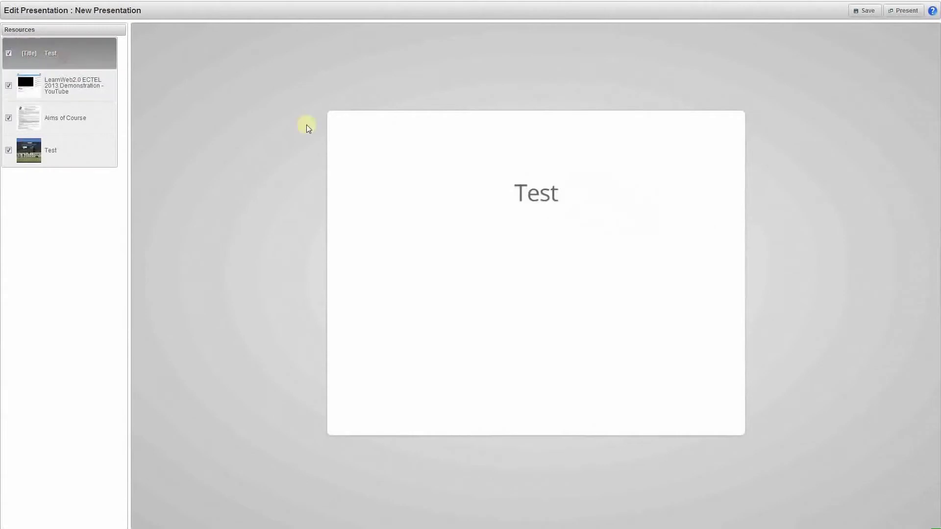
Step: Change the title slide's text to 'Test new'
{"action": "left_click", "coordinate": [553, 197]}
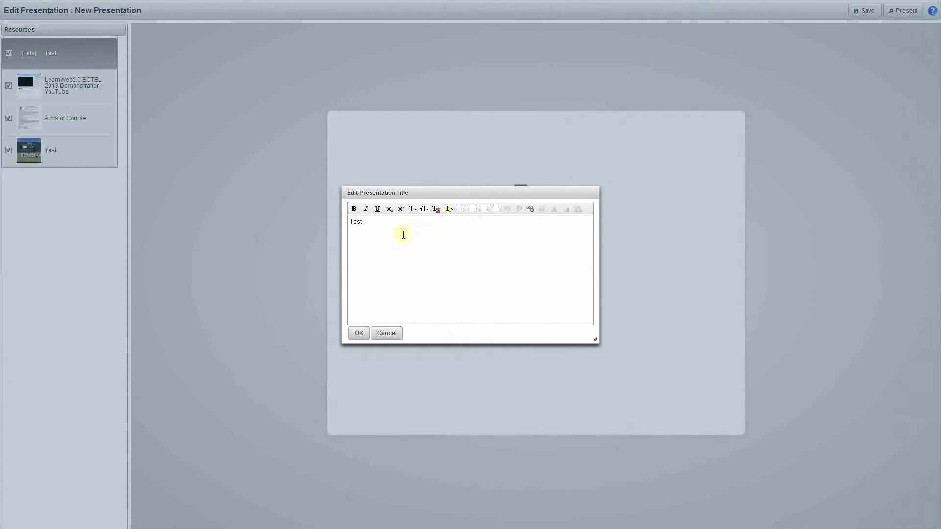
{"action": "type", "text": "new"}
{"action": "left_click", "coordinate": [360, 333]}
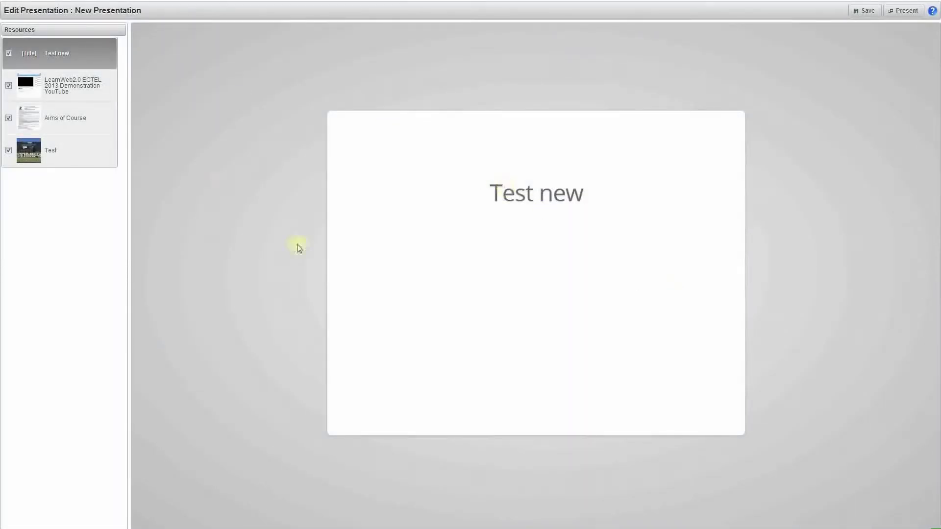
Step: Save it under the default name New Presentation and return to the Presentations list
{"action": "left_click", "coordinate": [862, 16]}
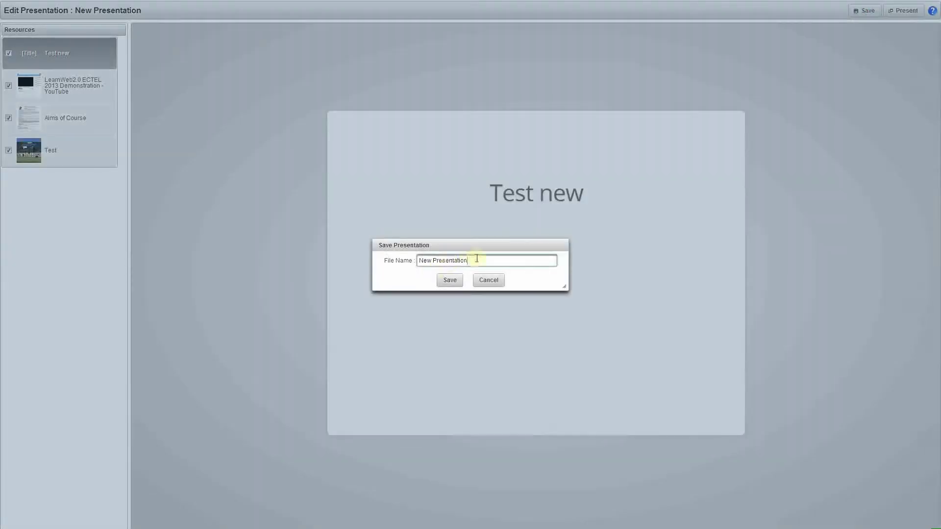
{"action": "left_click", "coordinate": [449, 281]}
{"action": "left_click", "coordinate": [452, 285]}
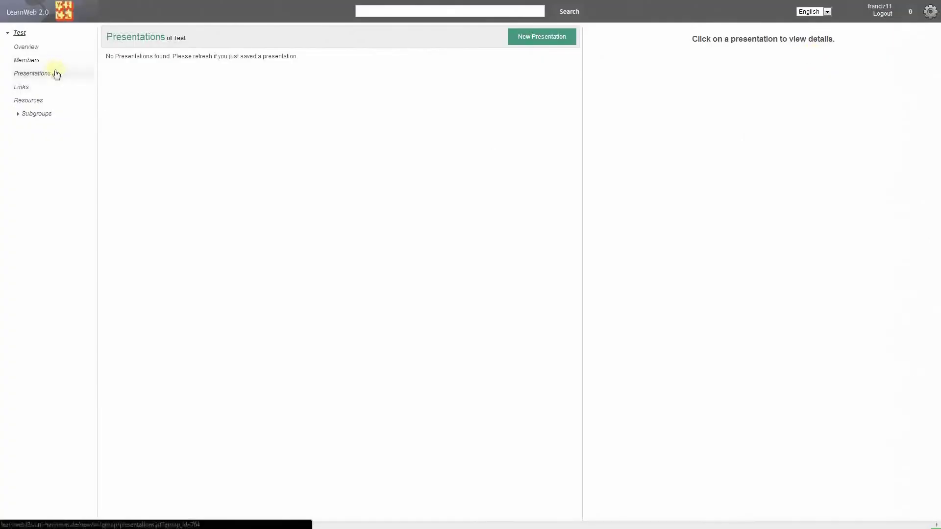
{"action": "left_click", "coordinate": [54, 73]}
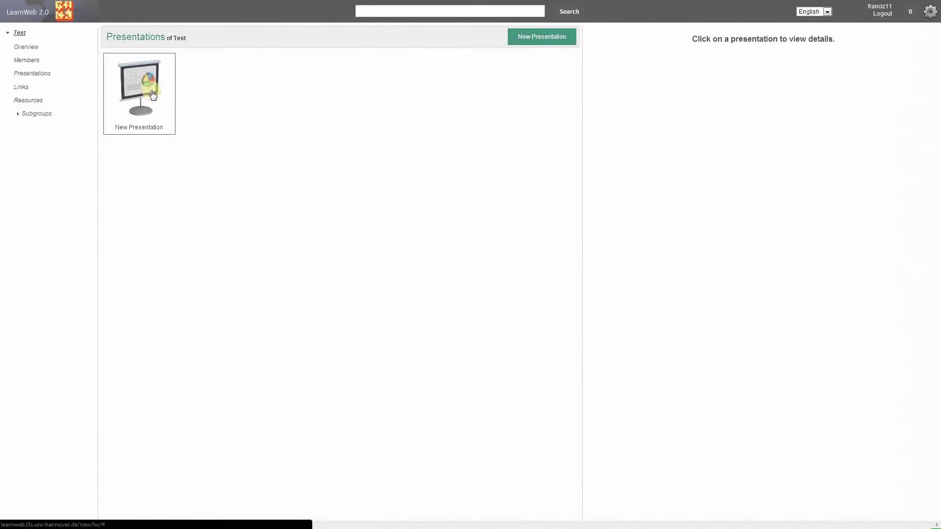
Step: Play New Presentation as a slideshow through the YouTube, Aims of Course and Test picture slides
{"action": "left_click", "coordinate": [153, 95]}
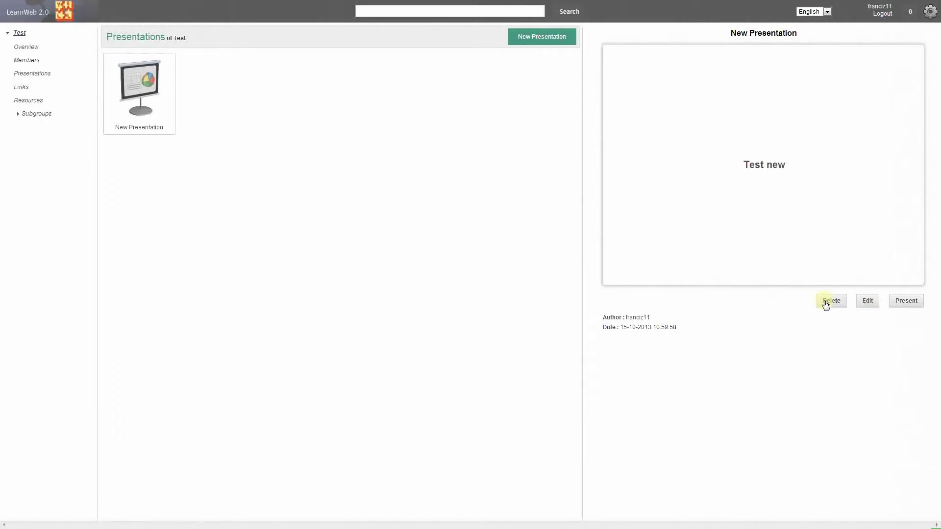
{"action": "left_click", "coordinate": [906, 302]}
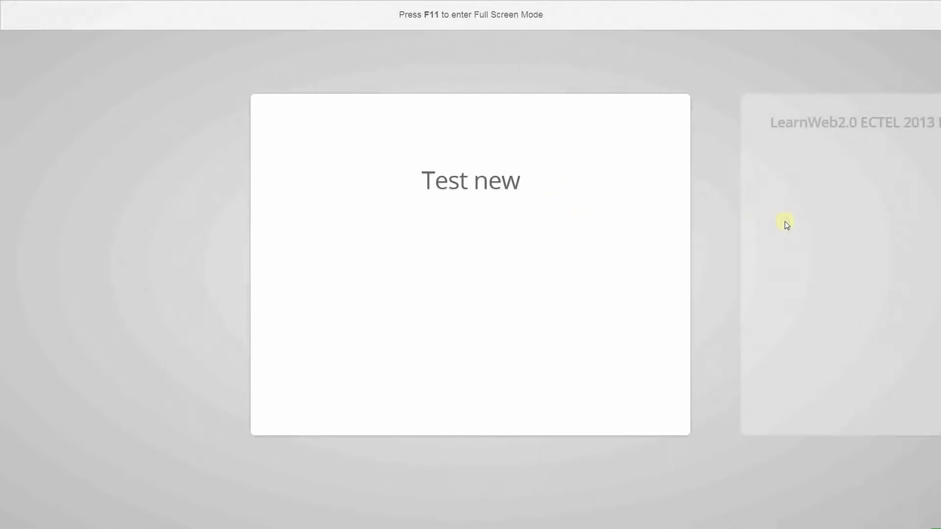
{"action": "left_click", "coordinate": [811, 148]}
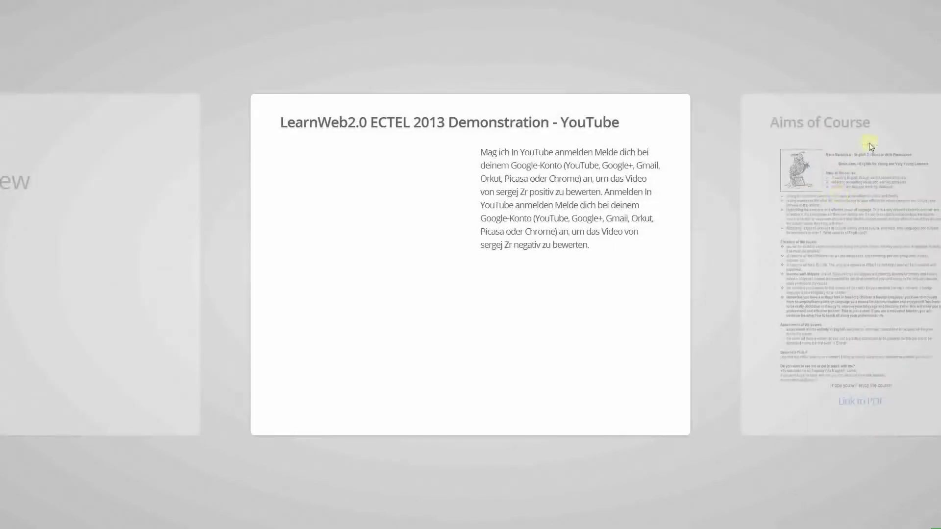
{"action": "left_click", "coordinate": [886, 125]}
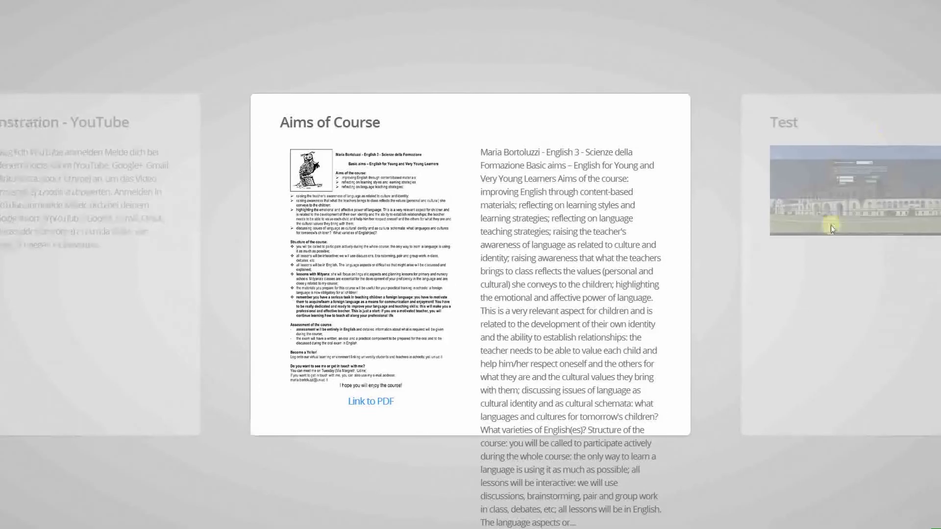
{"action": "left_click", "coordinate": [827, 269]}
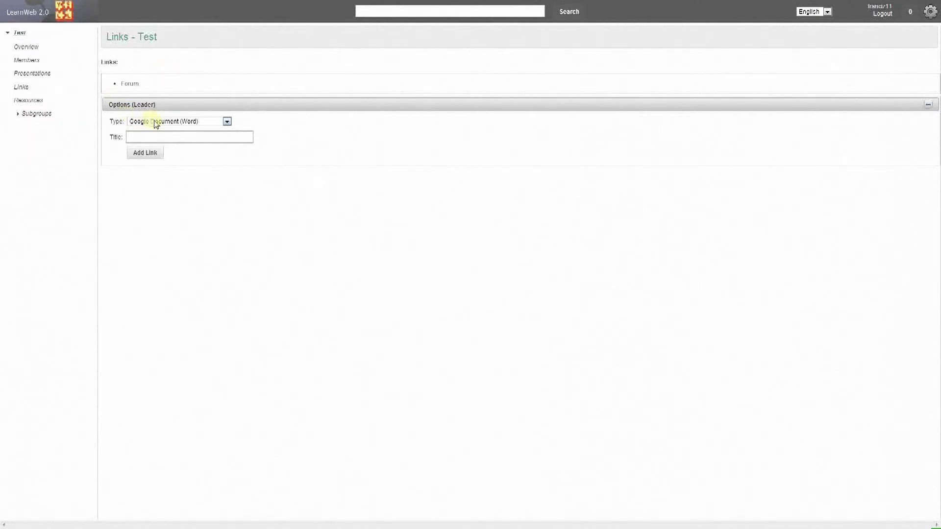
Step: Add a Google Document (Word) link titled 'Word' to the Test group's documents
{"action": "left_click", "coordinate": [172, 121]}
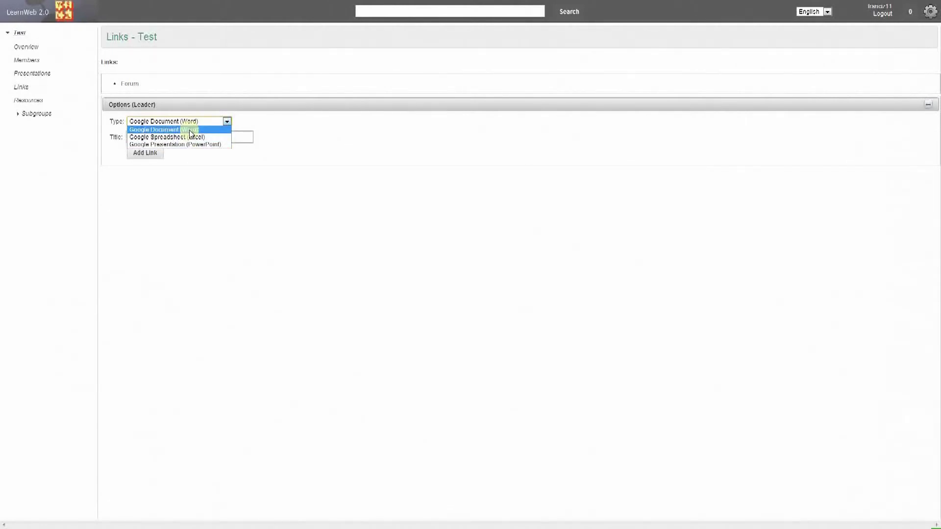
{"action": "left_click", "coordinate": [190, 130]}
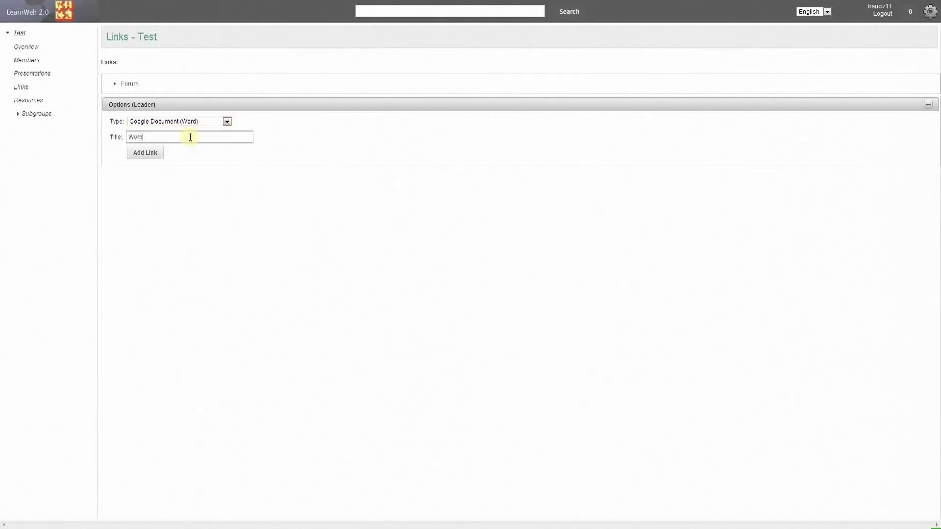
{"action": "left_click", "coordinate": [157, 153]}
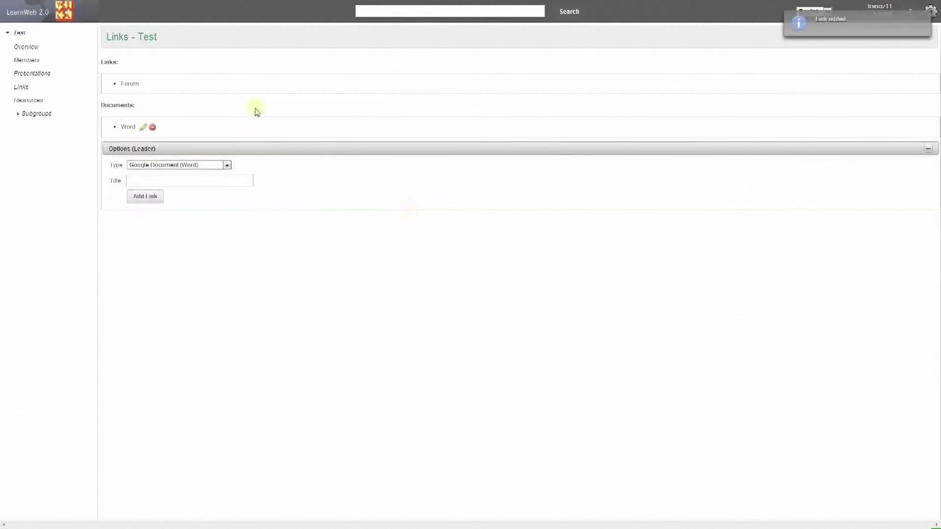
Step: Write 'Hello!' in the linked Test - Word document and browse File > Scarica come without downloading
{"action": "left_click", "coordinate": [129, 129]}
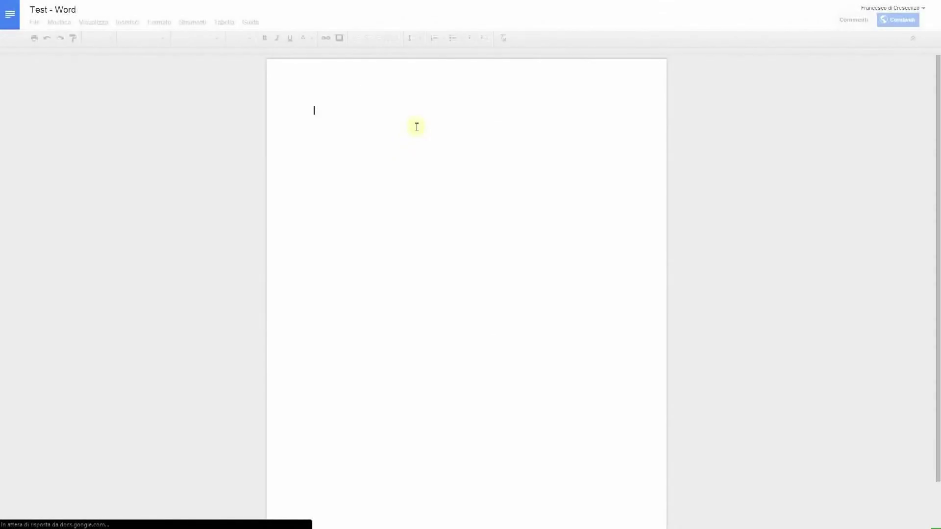
{"action": "type", "text": "Hello!"}
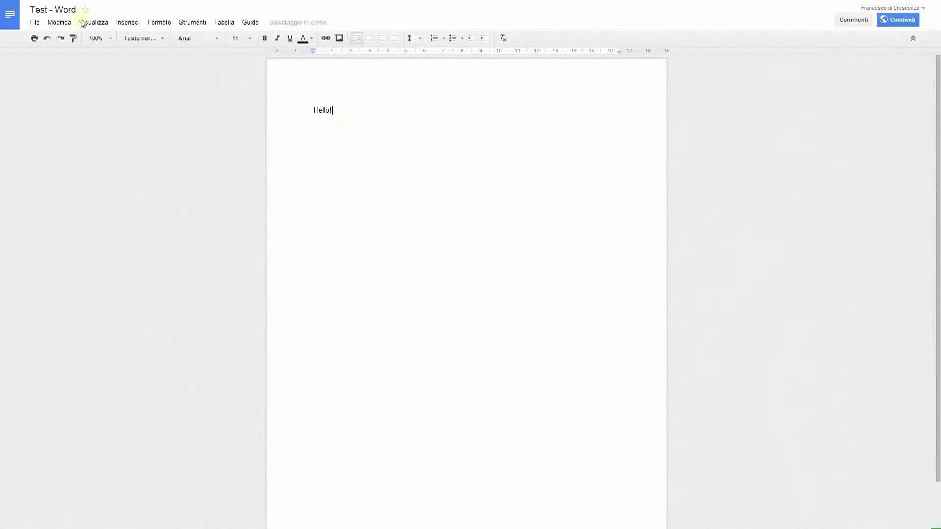
{"action": "left_click", "coordinate": [34, 23]}
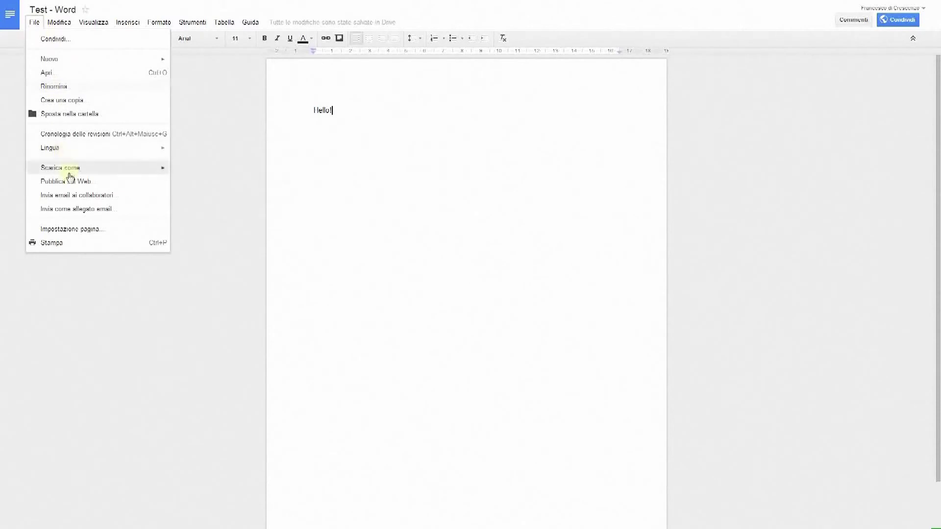
{"action": "mouse_move", "coordinate": [69, 170]}
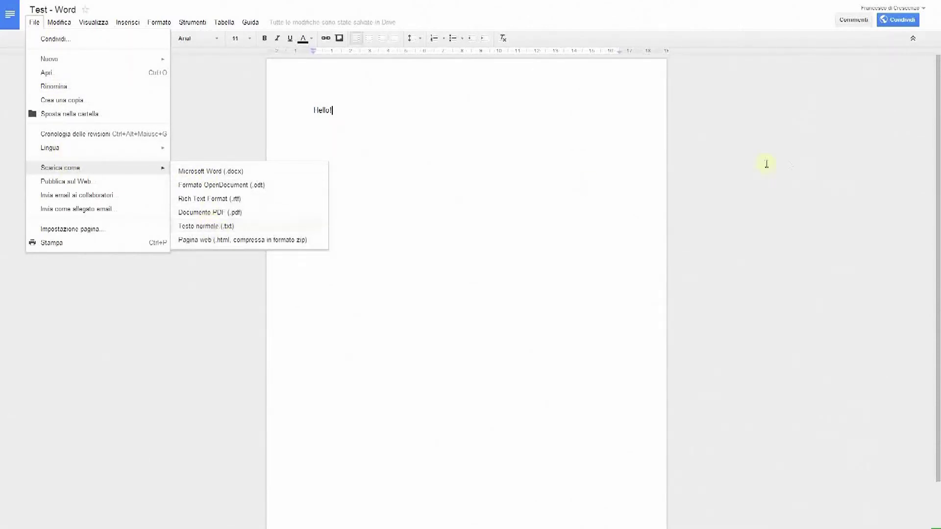
{"action": "left_click", "coordinate": [790, 166]}
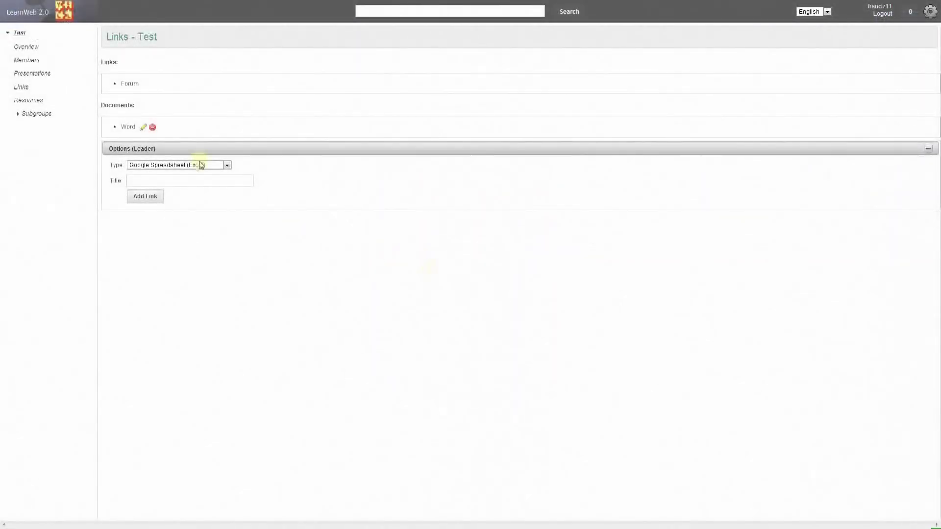
Step: Add a Google Spreadsheet (Excel) link titled 'Excel' and open the linked spreadsheet
{"action": "left_click", "coordinate": [194, 165]}
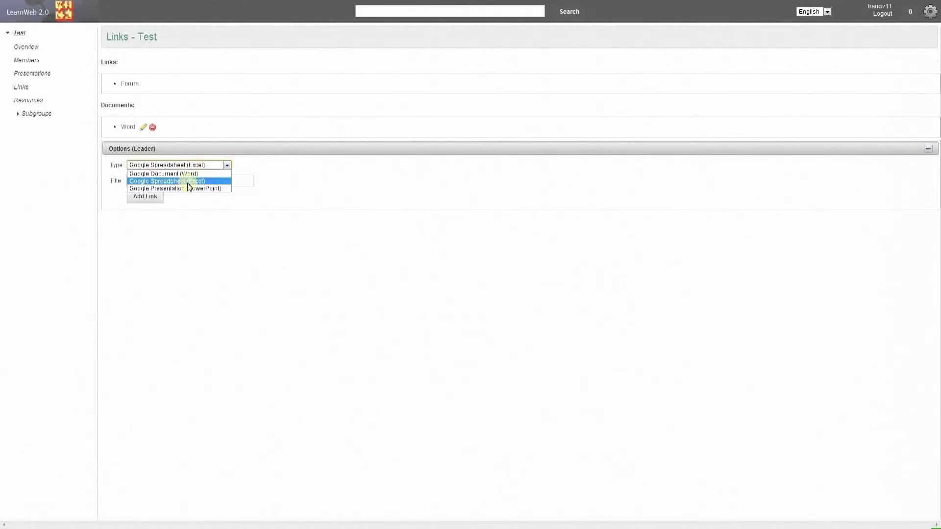
{"action": "left_click", "coordinate": [188, 182]}
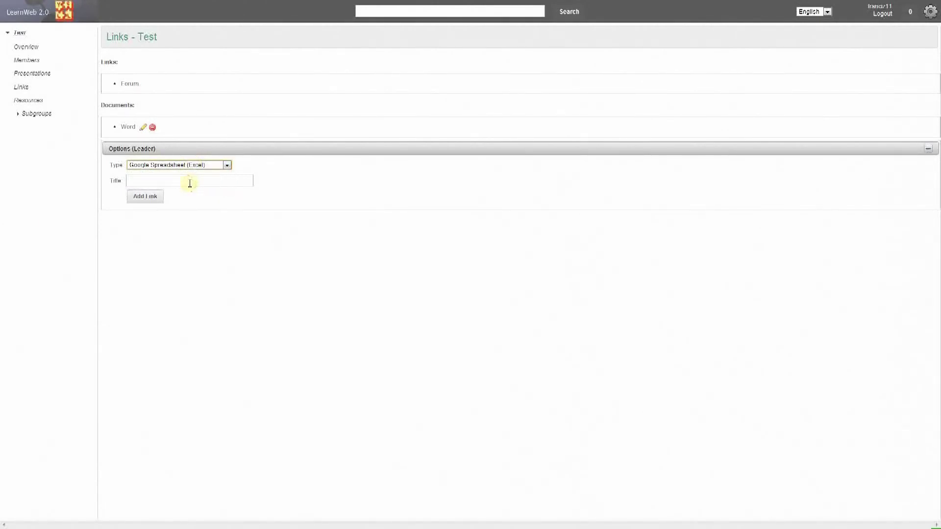
{"action": "left_click", "coordinate": [189, 184]}
{"action": "left_click", "coordinate": [153, 197]}
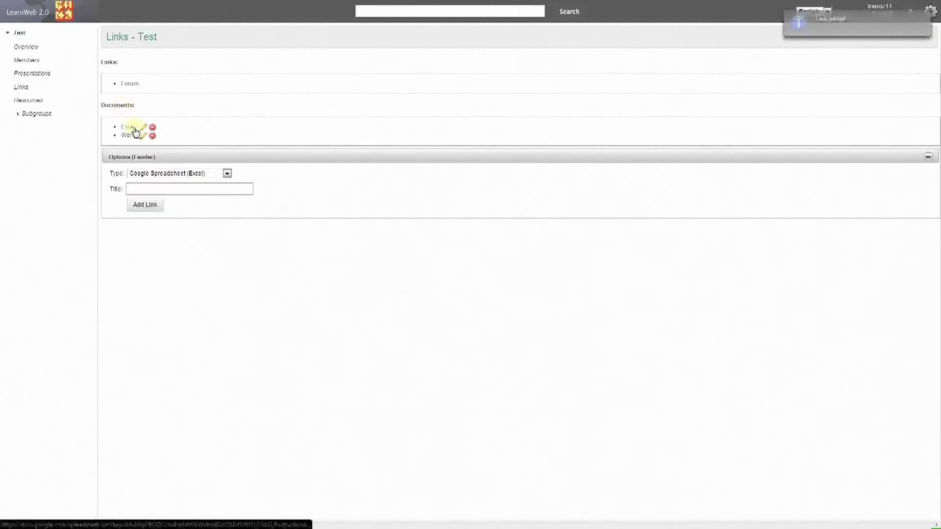
{"action": "left_click", "coordinate": [131, 129]}
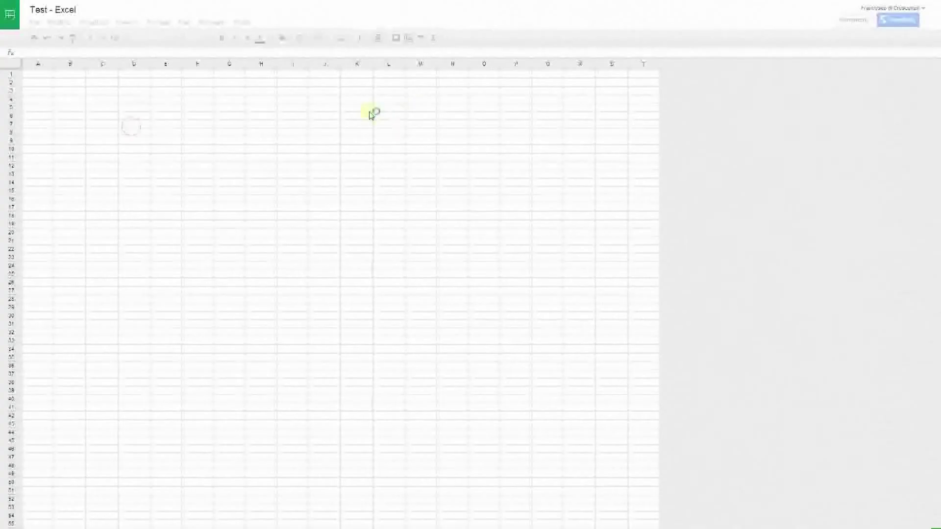
Step: Enter 3 in cells D4, M13 and F11 of the Test - Excel spreadsheet
{"action": "left_click", "coordinate": [130, 97]}
{"action": "type", "text": "3"}
{"action": "left_click", "coordinate": [411, 174]}
{"action": "type", "text": "3"}
{"action": "left_click", "coordinate": [204, 157]}
{"action": "type", "text": "3"}
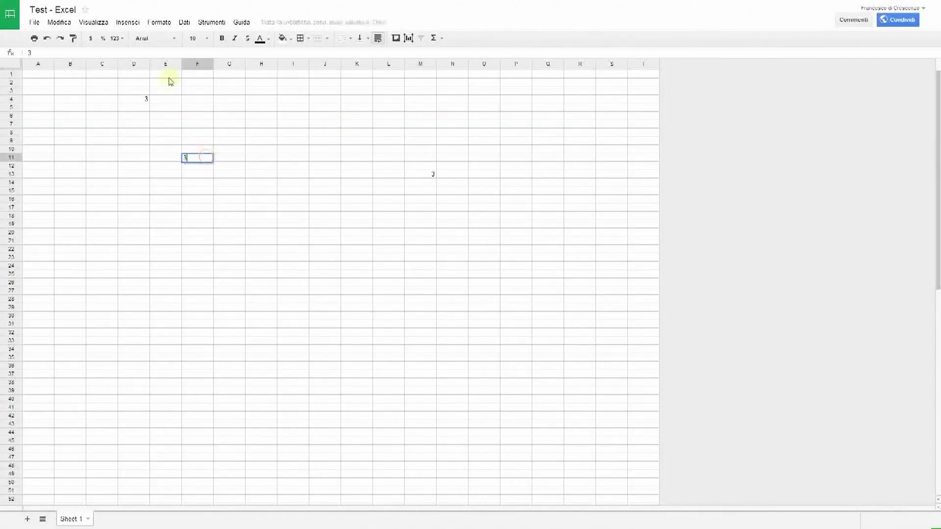
{"action": "left_click", "coordinate": [41, 26]}
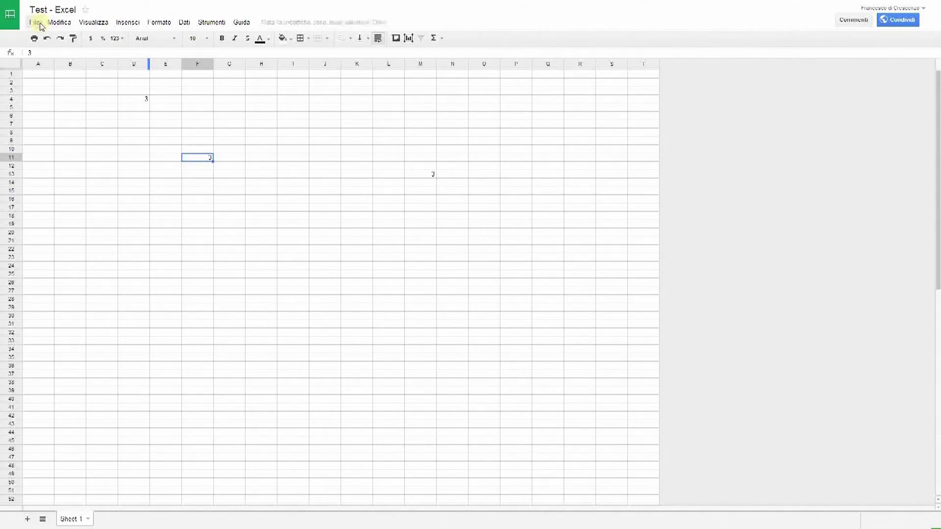
Step: Browse File > Scarica come without downloading, then open the spreadsheet's Condividi sharing settings
{"action": "left_click", "coordinate": [41, 26]}
{"action": "left_click", "coordinate": [91, 184]}
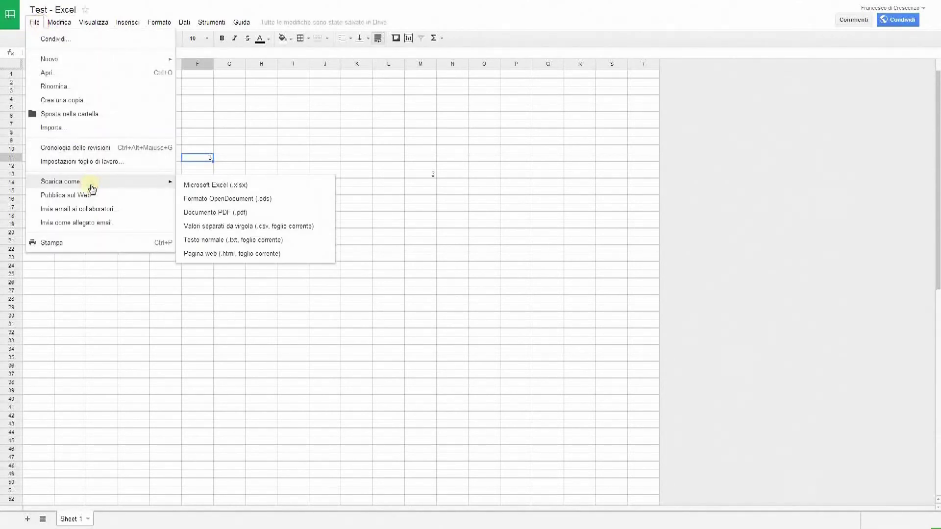
{"action": "left_click", "coordinate": [795, 146]}
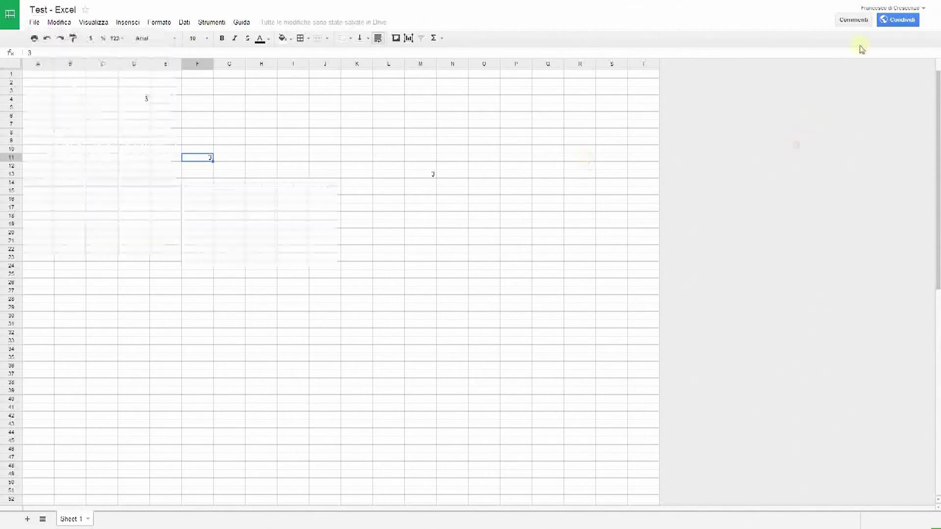
{"action": "left_click", "coordinate": [893, 23]}
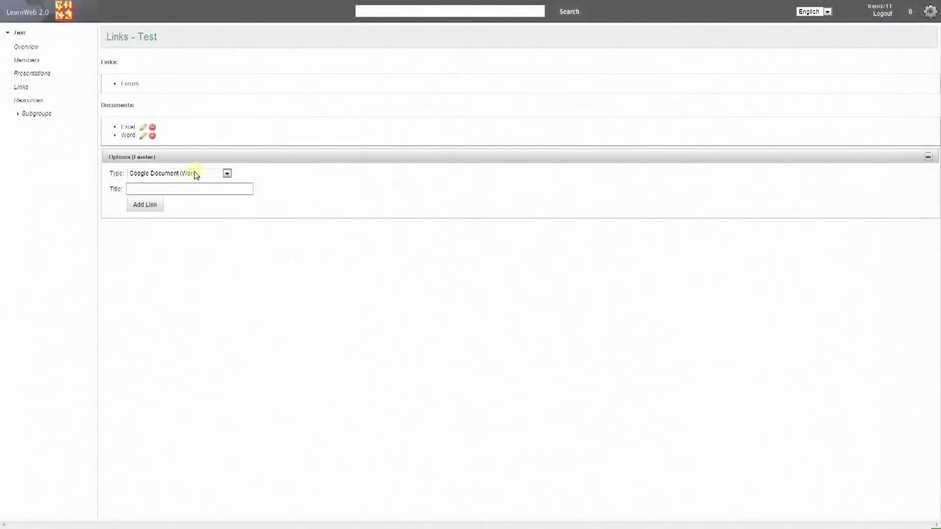
Step: Add a Google Presentation (PowerPoint) link titled 'PP' and open the Test - PP deck
{"action": "left_click", "coordinate": [195, 174]}
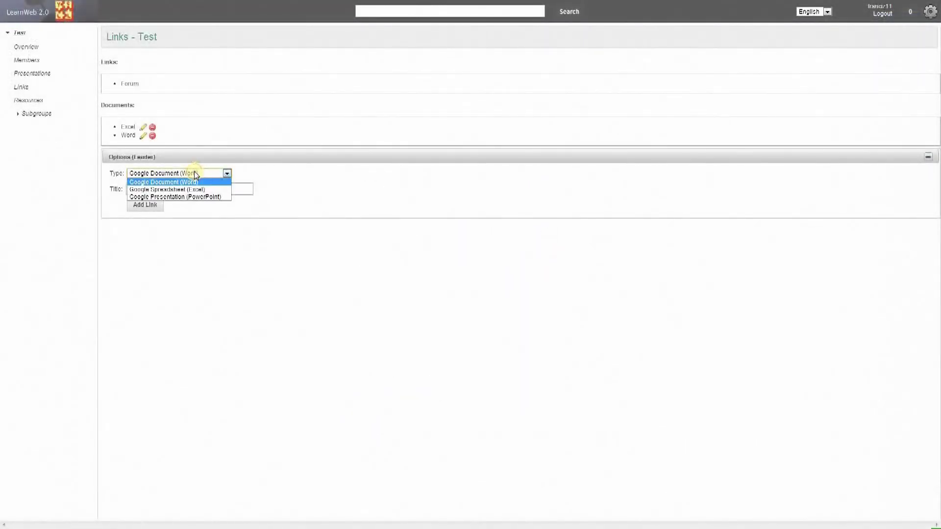
{"action": "left_click", "coordinate": [165, 197]}
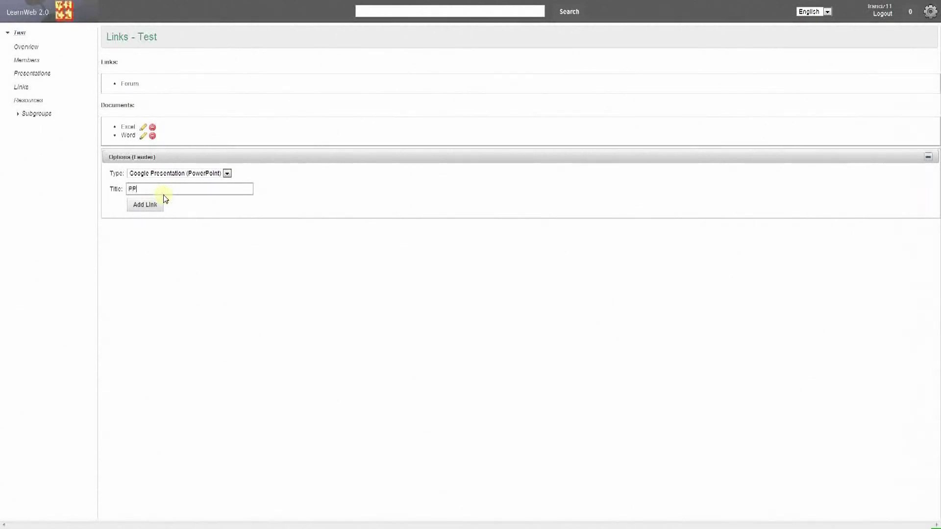
{"action": "left_click", "coordinate": [145, 205]}
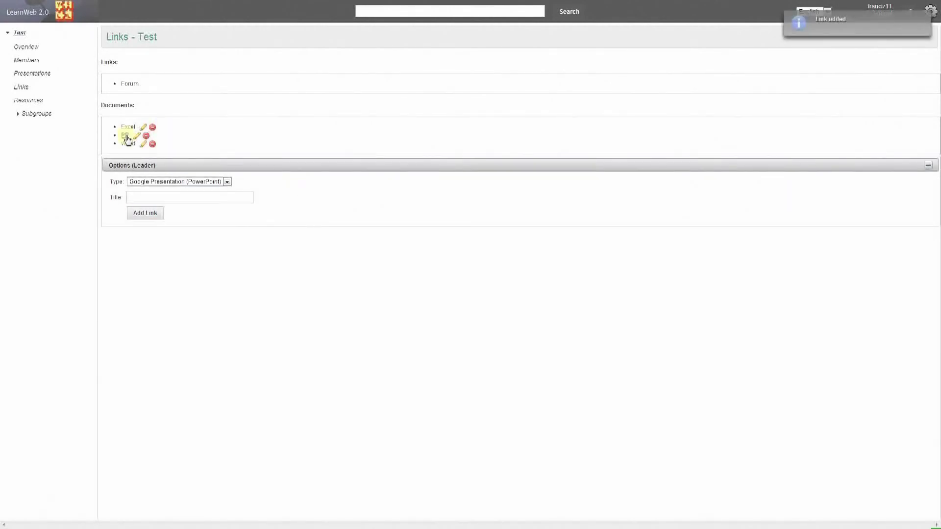
{"action": "left_click", "coordinate": [126, 139]}
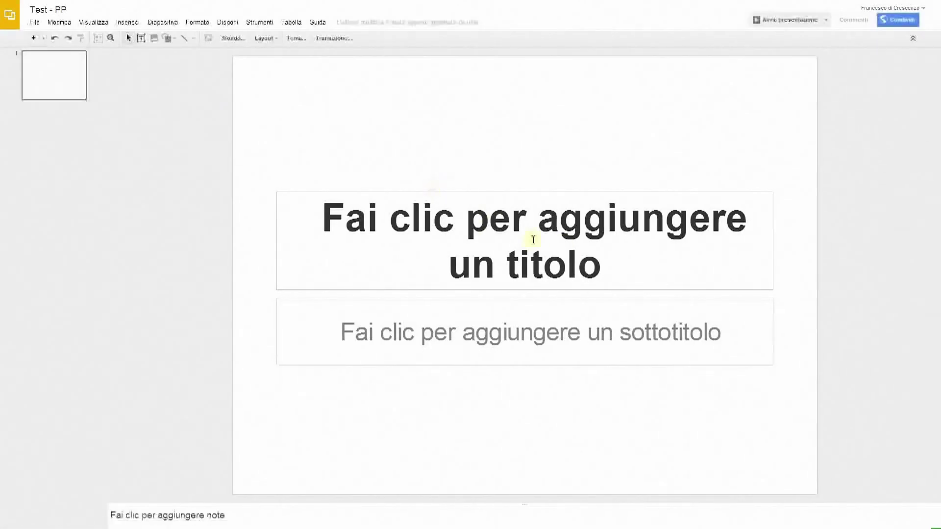
Step: Add three slides with Nuova diapositiva so Test - PP has four slides
{"action": "right_click", "coordinate": [46, 128]}
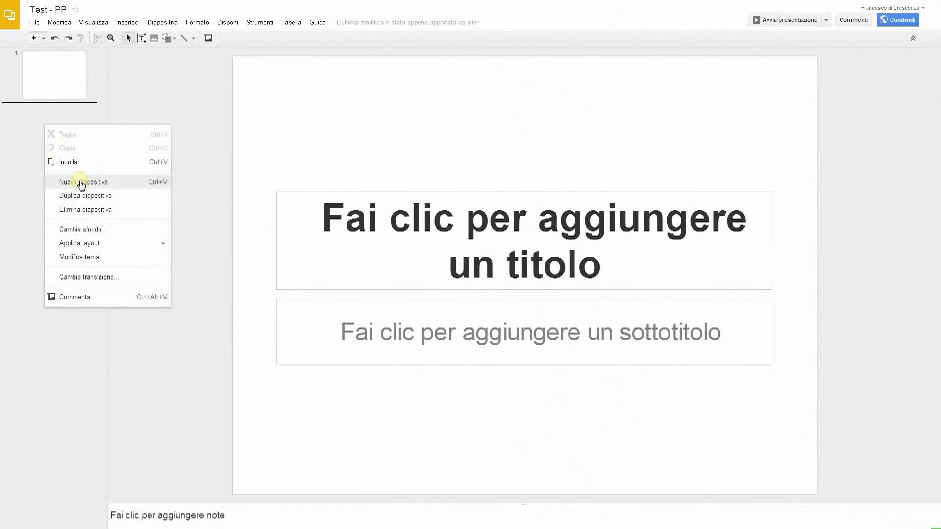
{"action": "left_click", "coordinate": [82, 184]}
{"action": "right_click", "coordinate": [47, 185]}
{"action": "left_click", "coordinate": [86, 236]}
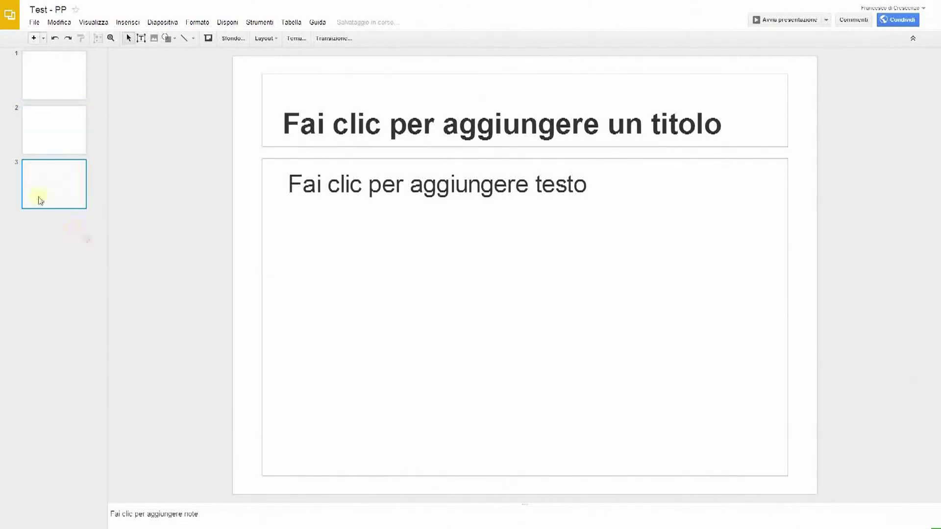
{"action": "right_click", "coordinate": [43, 264]}
{"action": "left_click", "coordinate": [92, 320]}
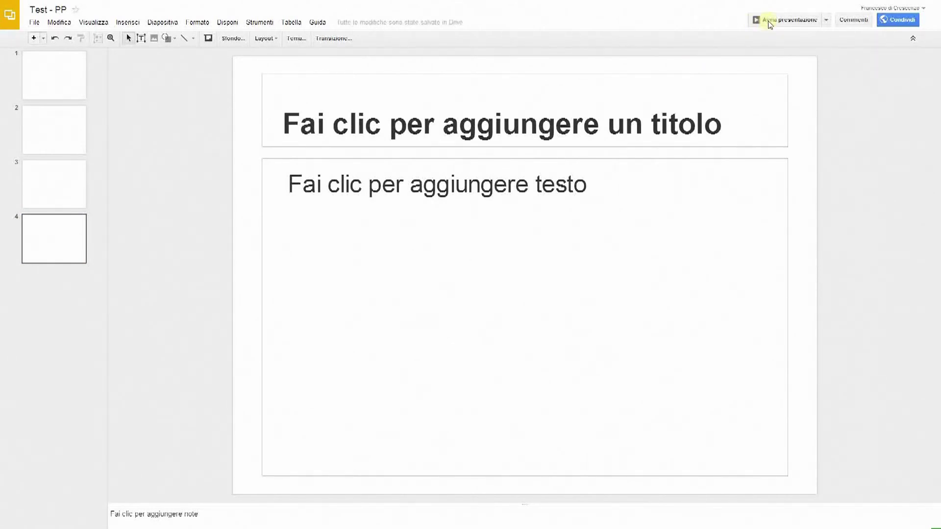
Step: Check File > Scarica come, then open the deck's Condividi sharing settings
{"action": "left_click", "coordinate": [36, 23]}
{"action": "mouse_move", "coordinate": [93, 181]}
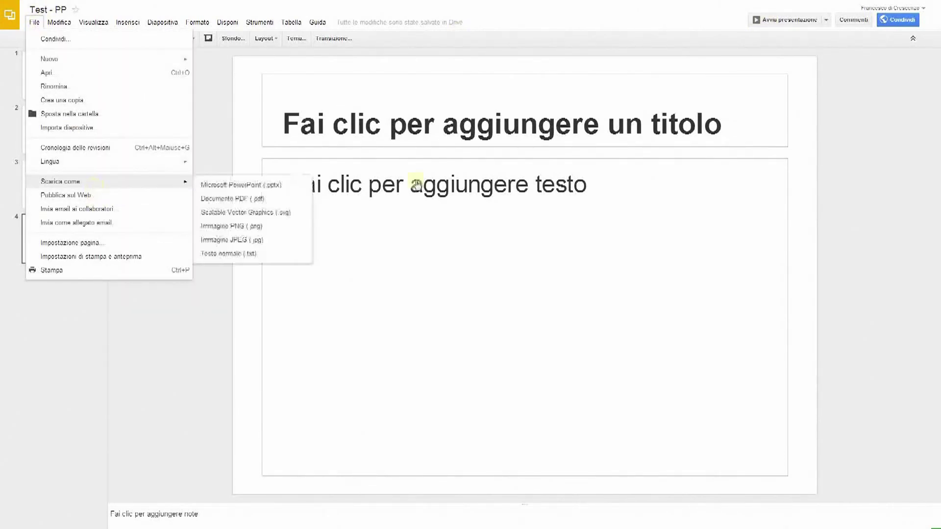
{"action": "left_click", "coordinate": [897, 21]}
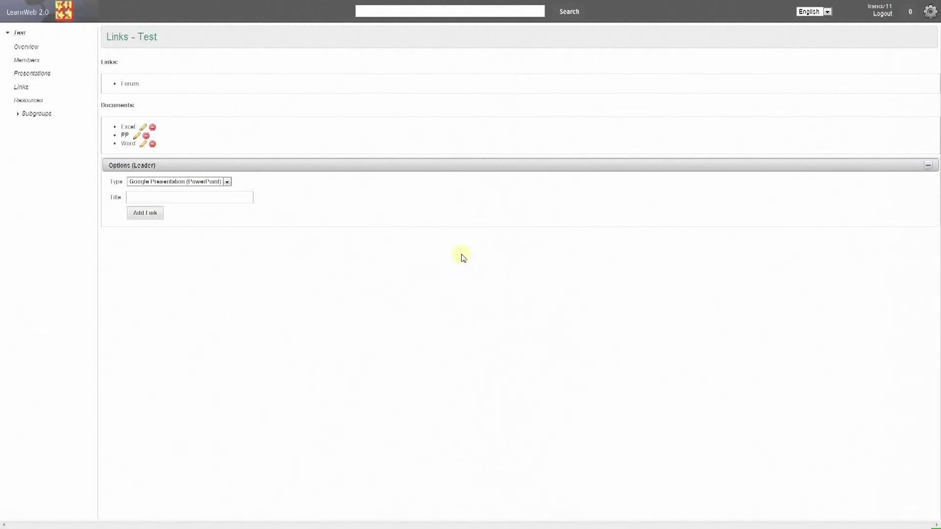
Step: Reset the link type to Google Document (Word) and go to the Test group's forum
{"action": "key", "text": "Up"}
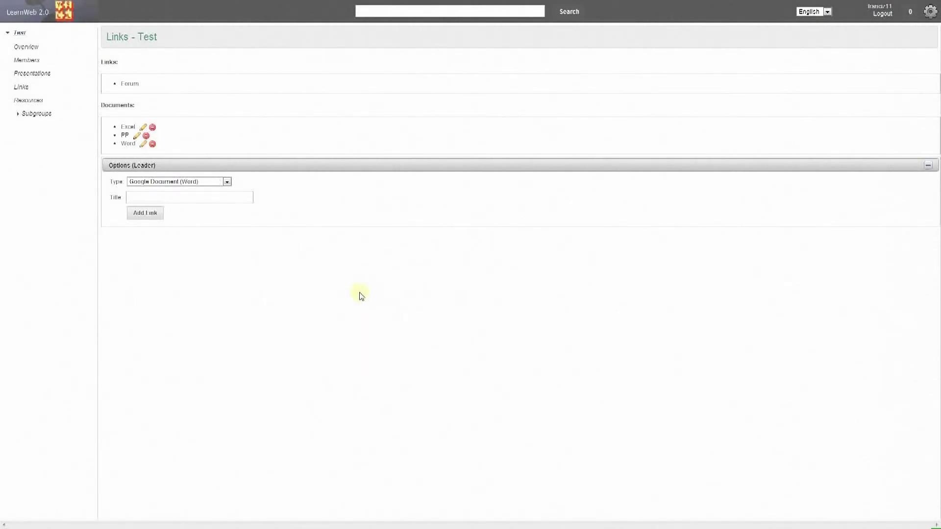
{"action": "left_click", "coordinate": [135, 88]}
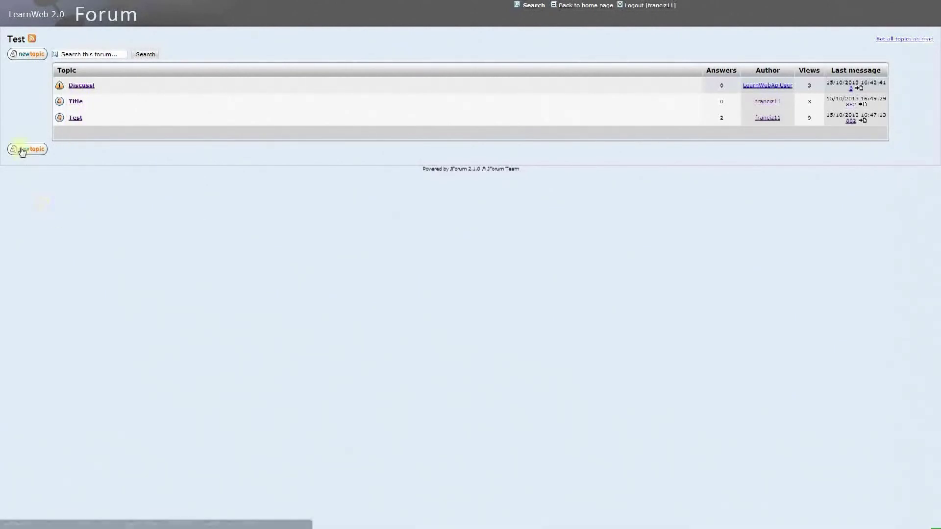
Step: Post a forum topic with subject 'Title 1' and message 'Hello!', previewing it first
{"action": "left_click", "coordinate": [29, 58]}
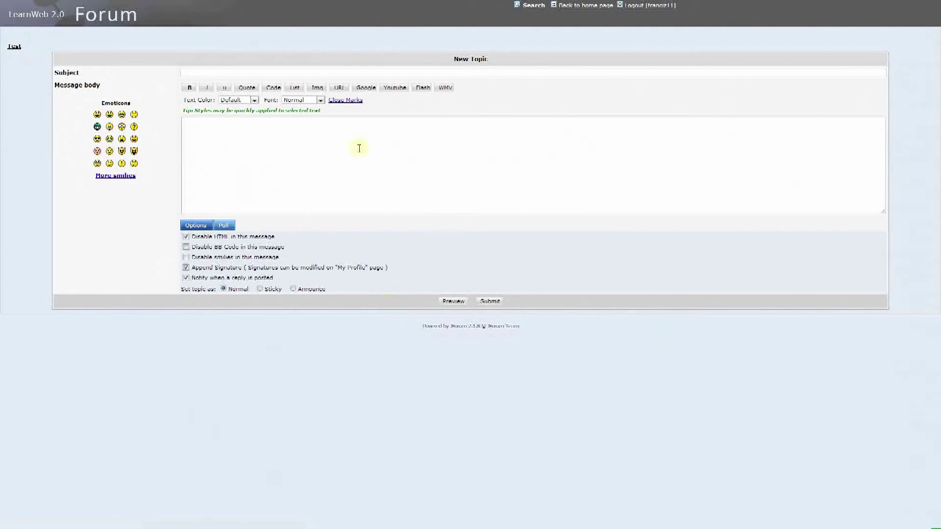
{"action": "left_click", "coordinate": [197, 74]}
{"action": "type", "text": "Title 1"}
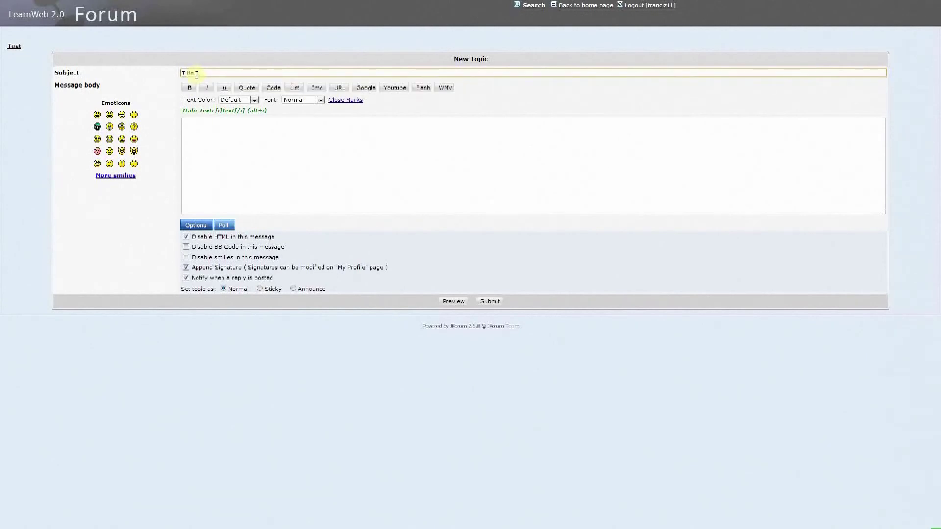
{"action": "left_click", "coordinate": [234, 150]}
{"action": "type", "text": "Hello!"}
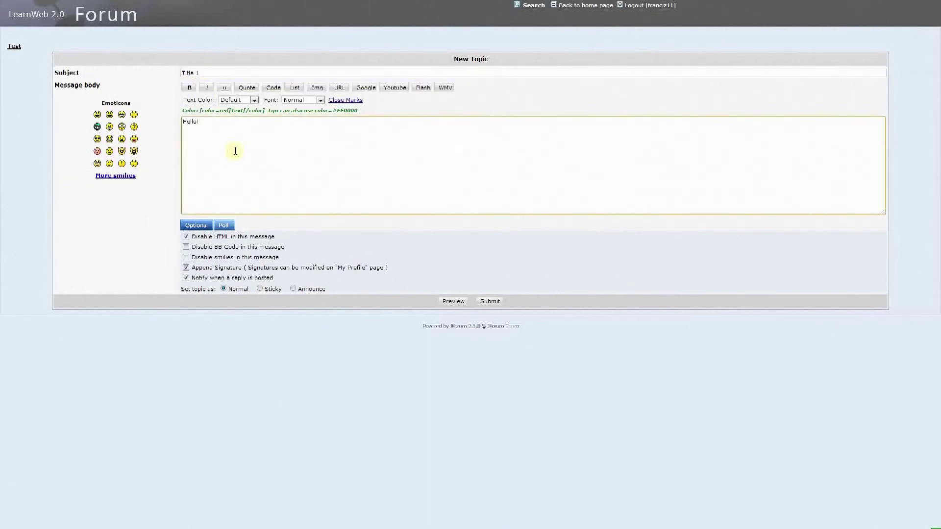
{"action": "left_click", "coordinate": [454, 302]}
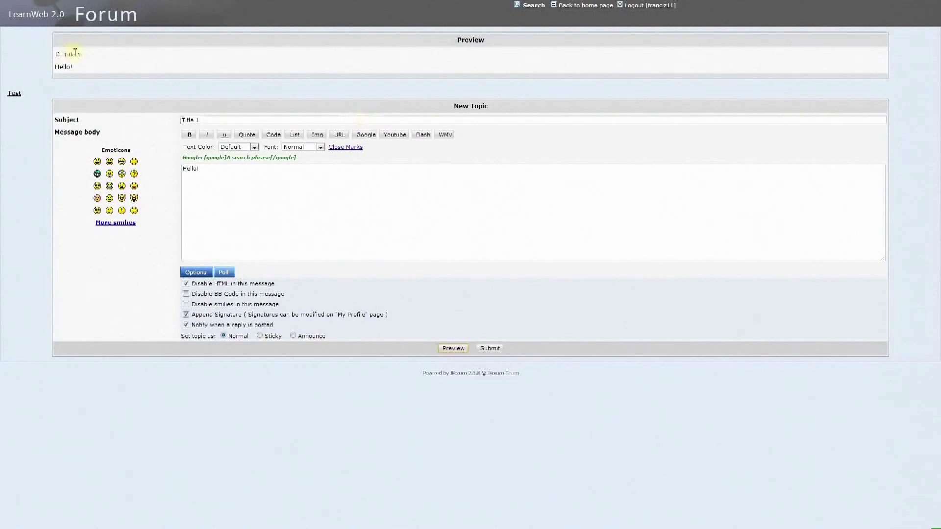
{"action": "left_click", "coordinate": [494, 350]}
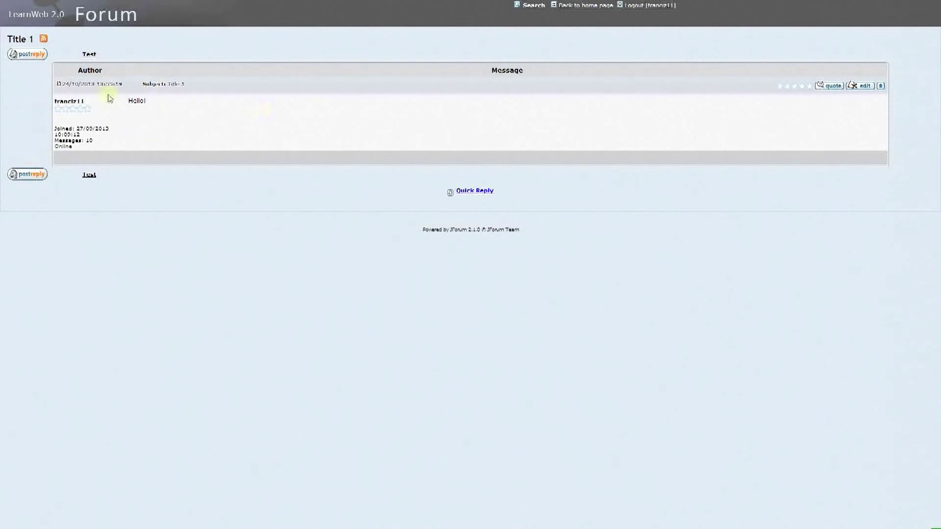
Step: Reply to Title 1 by quoting the Hello! post and adding 'I like it!'
{"action": "left_click", "coordinate": [483, 194]}
{"action": "left_click", "coordinate": [477, 219]}
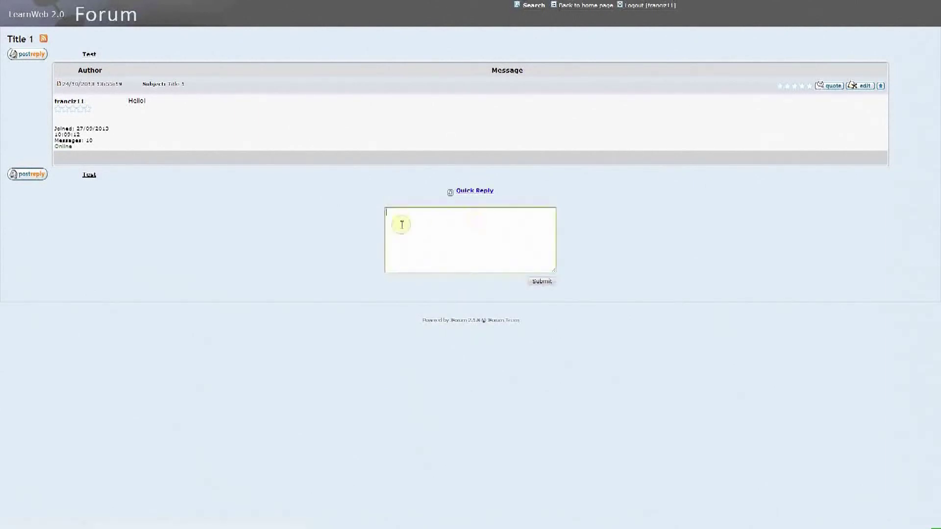
{"action": "left_click", "coordinate": [538, 283]}
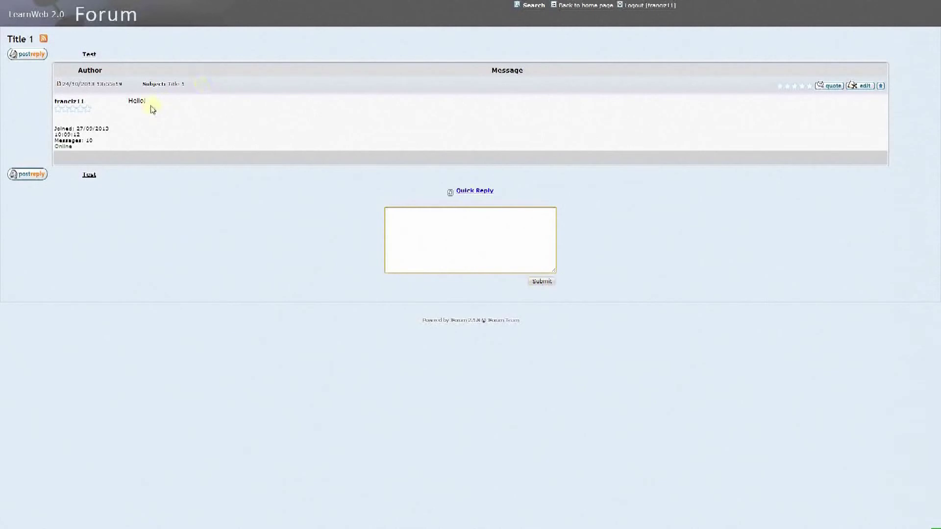
{"action": "double_click", "coordinate": [149, 104]}
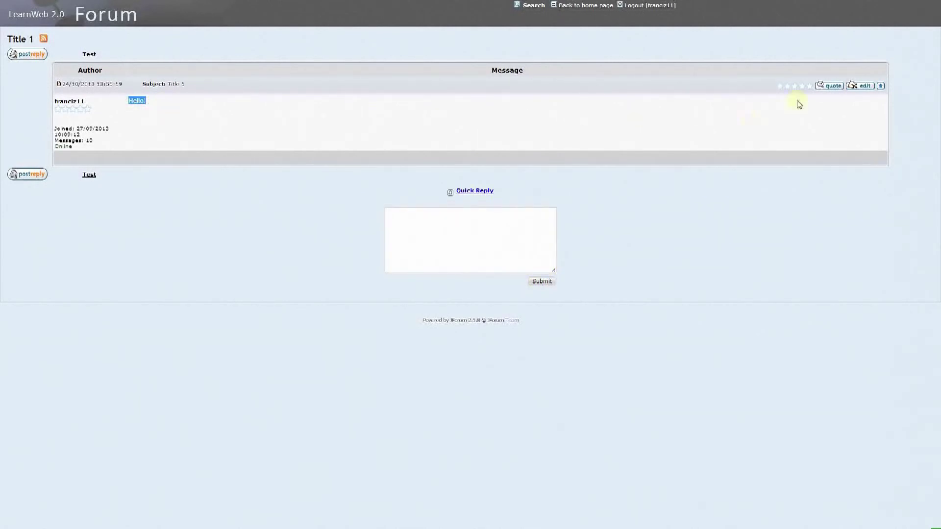
{"action": "left_click", "coordinate": [829, 88]}
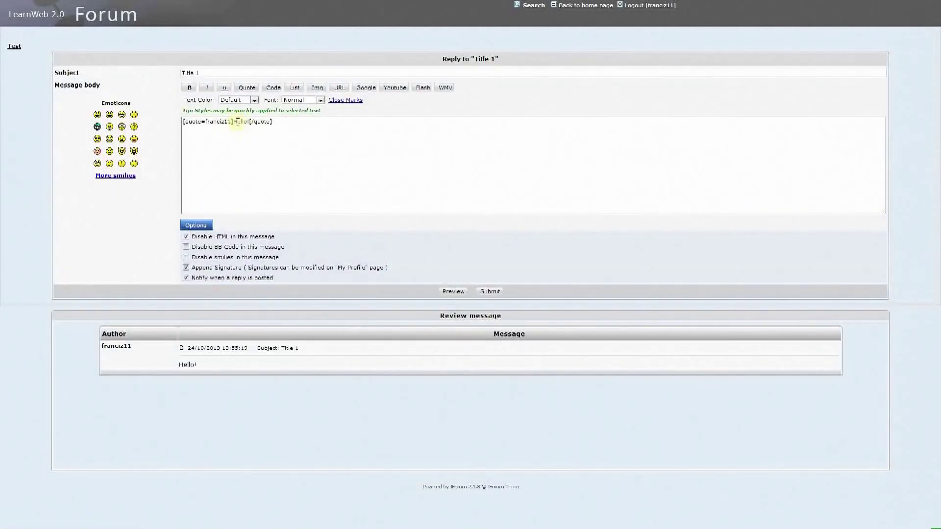
{"action": "left_click", "coordinate": [284, 126]}
{"action": "type", "text": "1"}
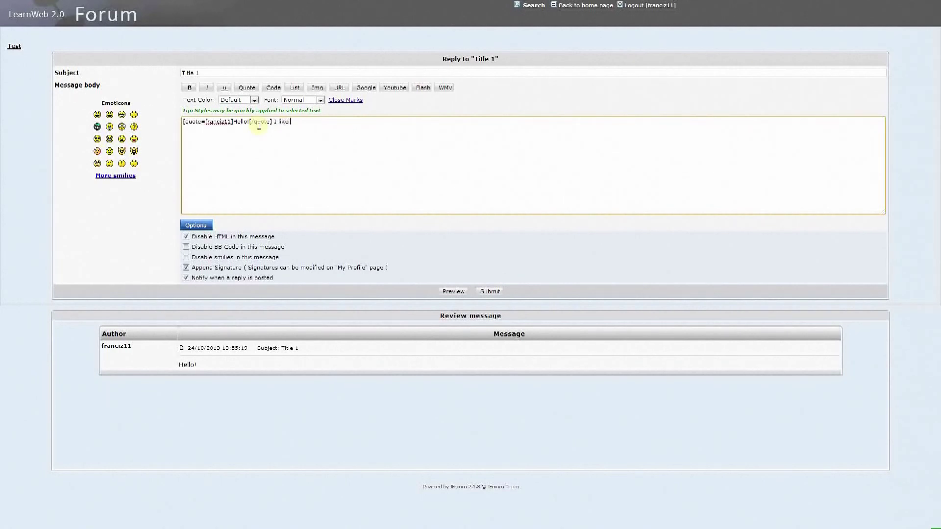
{"action": "left_click", "coordinate": [494, 291]}
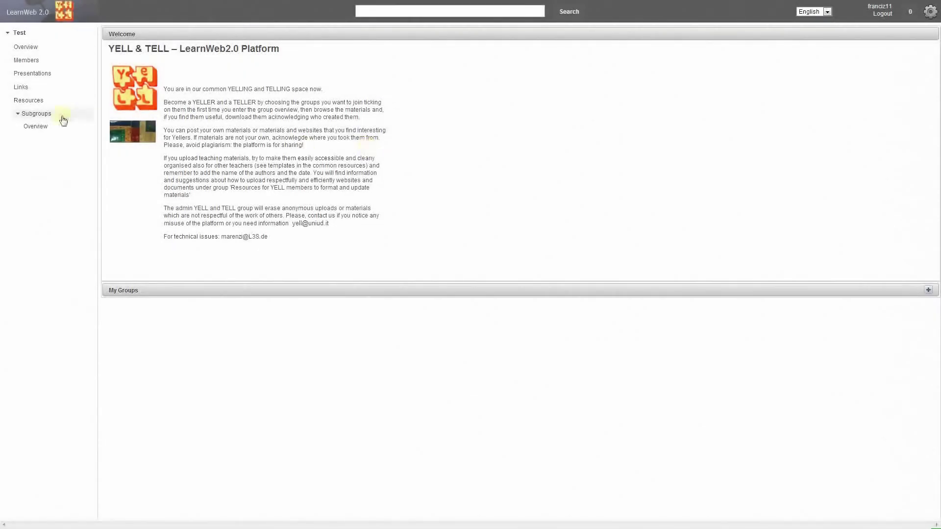
Step: In the Test subgroups overview, enter 'here' as the new subgroup's title and description
{"action": "left_click", "coordinate": [39, 128]}
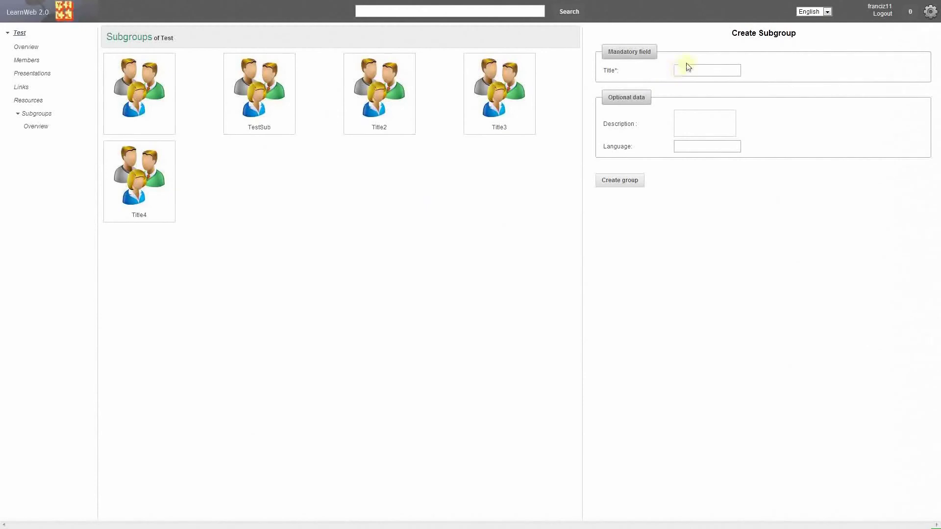
{"action": "type", "text": "re"}
{"action": "left_click", "coordinate": [687, 125]}
{"action": "type", "text": "here"}
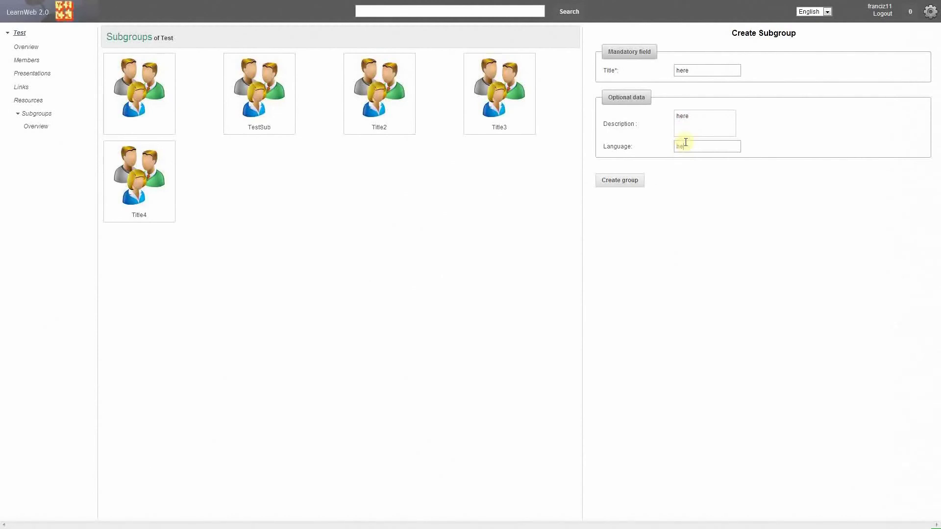